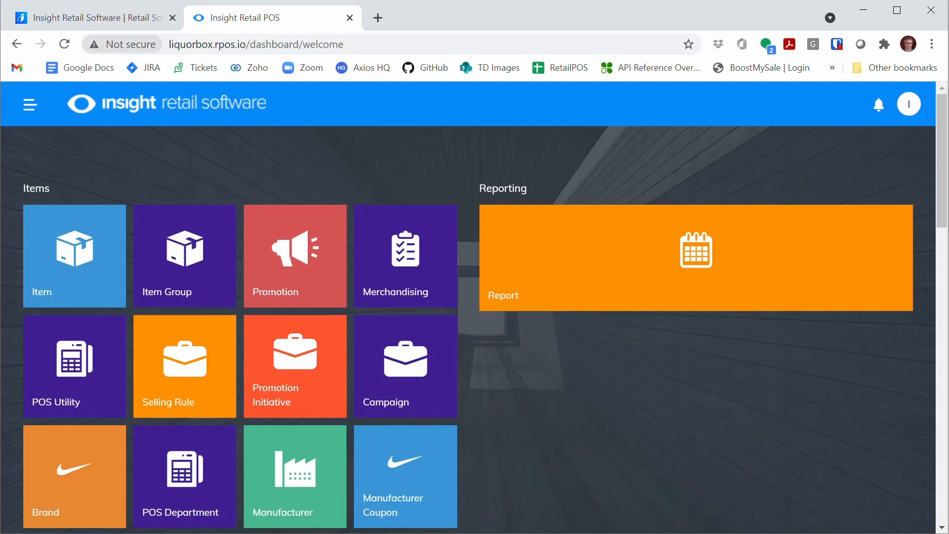
Open the item list and apply the saved MARLBORO PACKS filter
{"action": "left_click", "coordinate": [56, 257]}
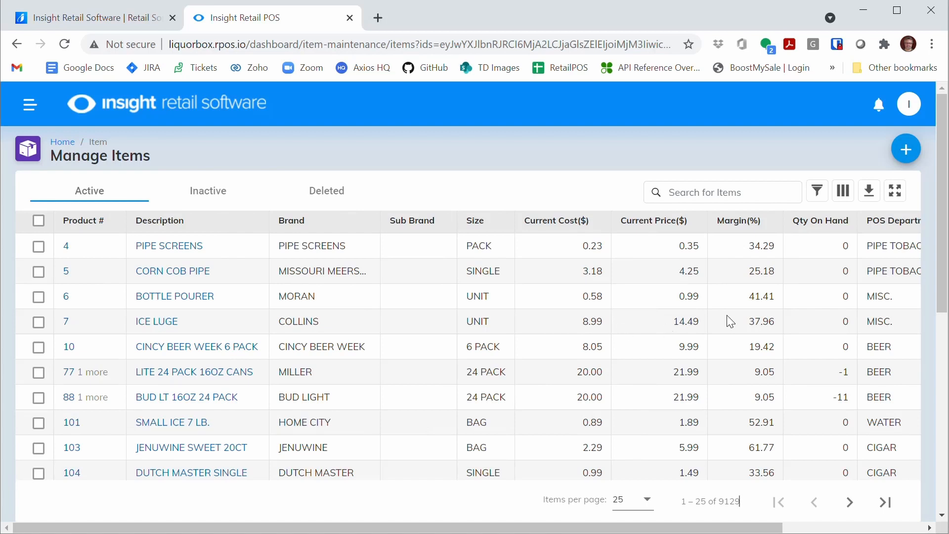
{"action": "left_click", "coordinate": [823, 198]}
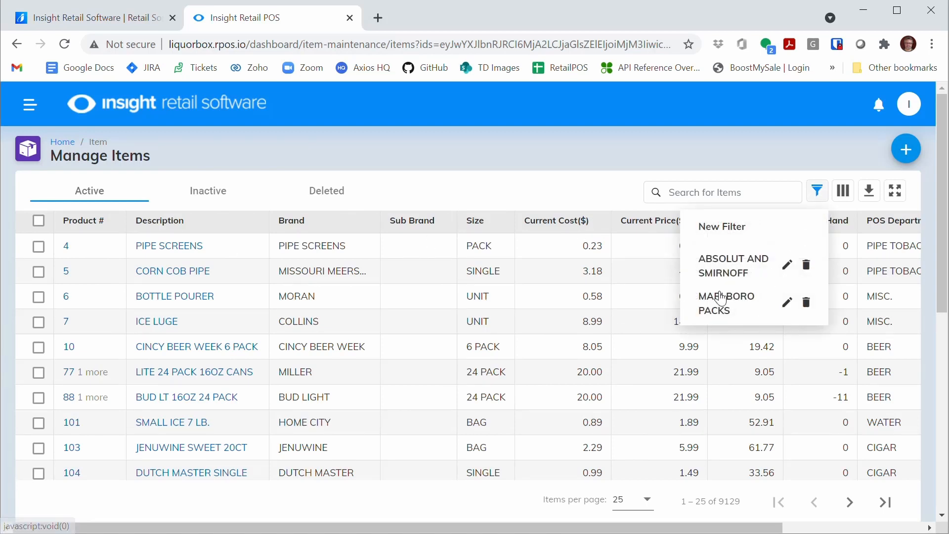
{"action": "left_click", "coordinate": [726, 300]}
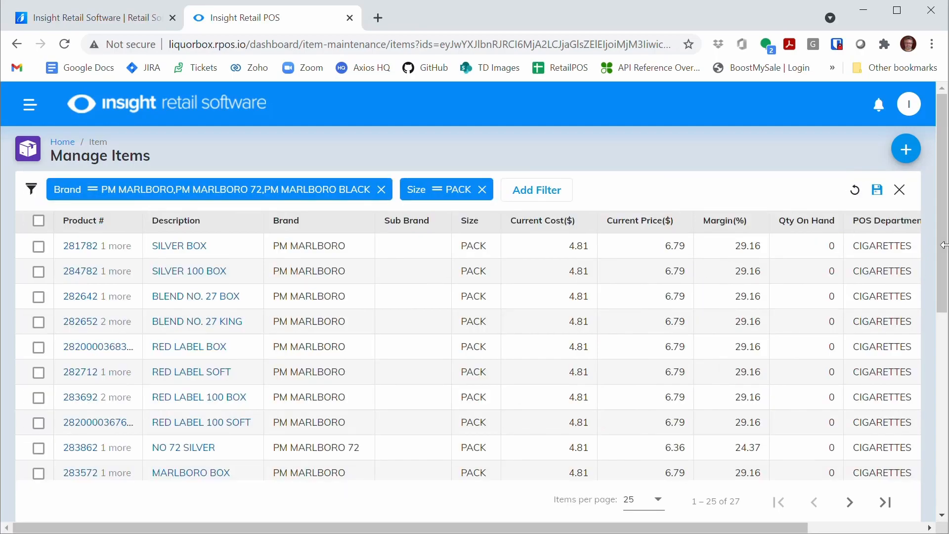
Set the filtered item list to show 50 items per page
{"action": "left_click_drag", "start_coordinate": [941, 245], "coordinate": [943, 467]}
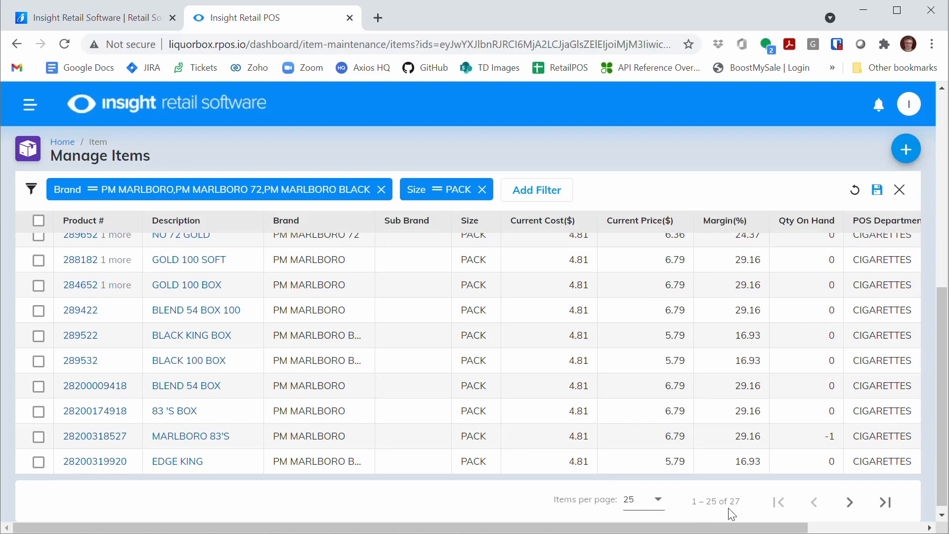
{"action": "left_click", "coordinate": [655, 501]}
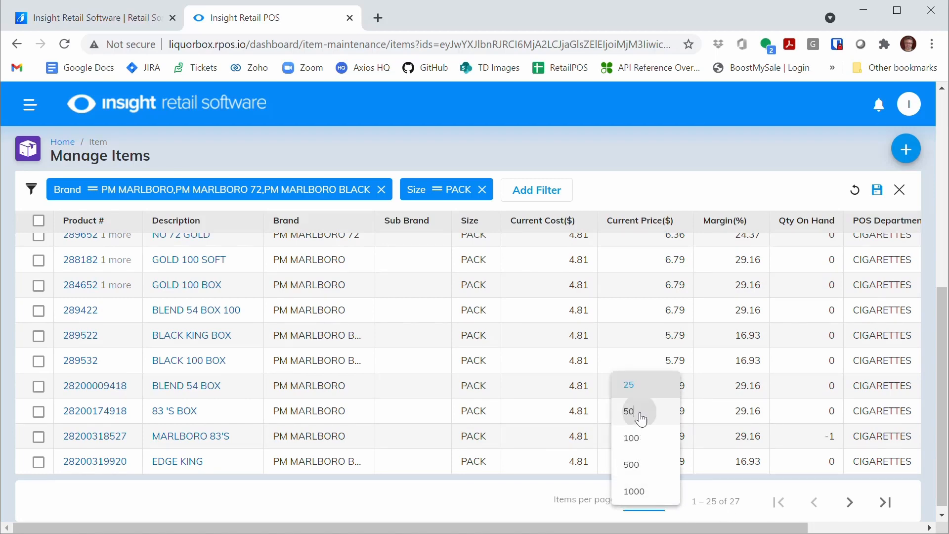
{"action": "left_click", "coordinate": [640, 417]}
Review the filtered Marlboro packs and sort them by current price in ascending order
{"action": "left_click", "coordinate": [941, 280]}
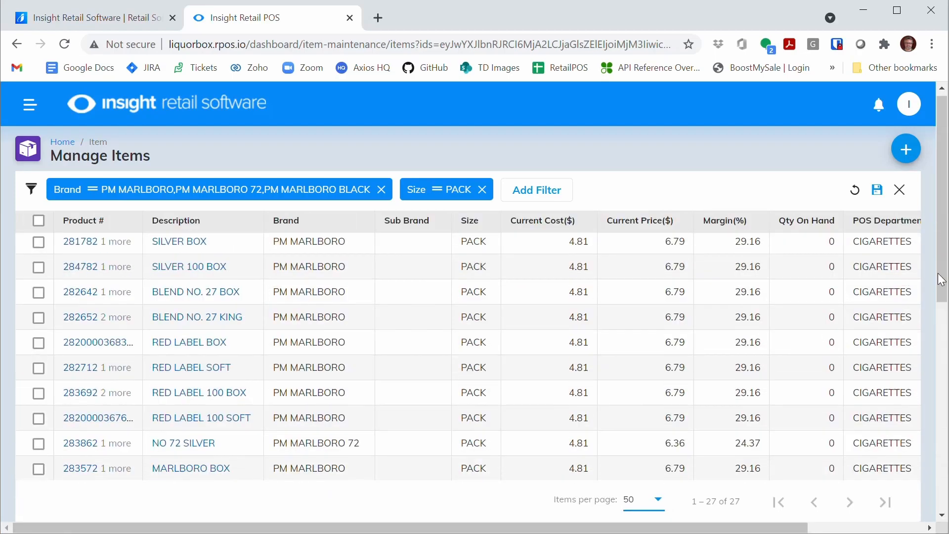
{"action": "mouse_move", "coordinate": [940, 280]}
{"action": "left_mouse_down"}
{"action": "mouse_move", "coordinate": [941, 488]}
{"action": "mouse_move", "coordinate": [941, 279]}
{"action": "left_mouse_up"}
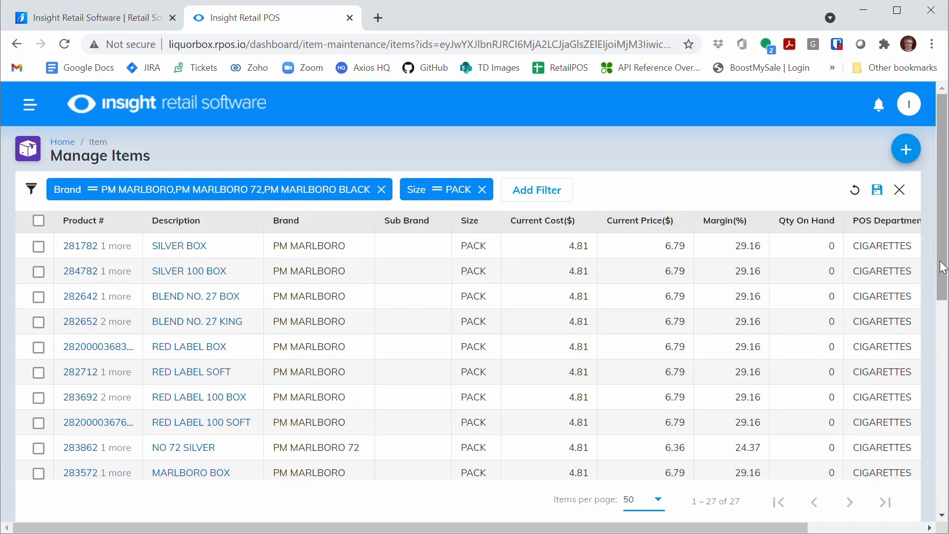
{"action": "left_click_drag", "start_coordinate": [944, 267], "coordinate": [944, 289]}
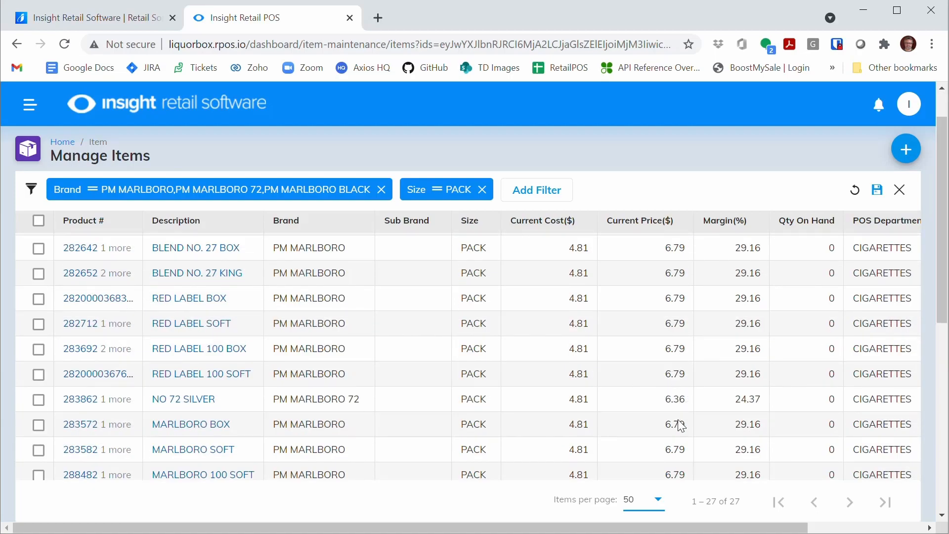
{"action": "left_click_drag", "start_coordinate": [944, 282], "coordinate": [941, 500]}
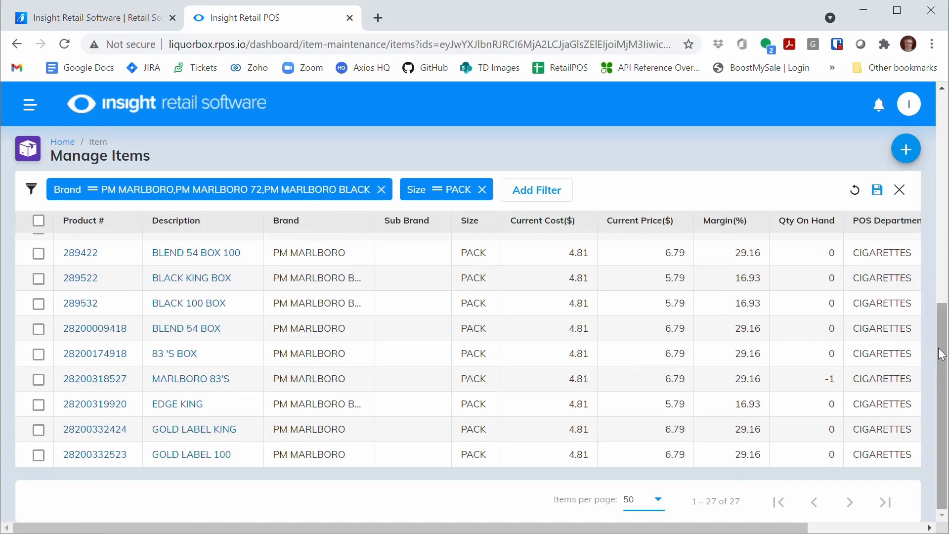
{"action": "left_click", "coordinate": [646, 222]}
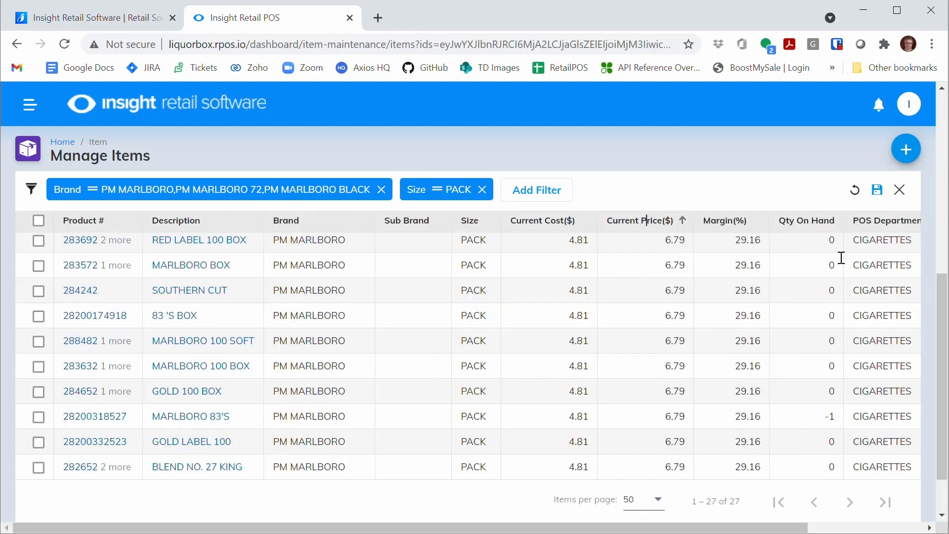
{"action": "left_click_drag", "start_coordinate": [942, 304], "coordinate": [918, 96]}
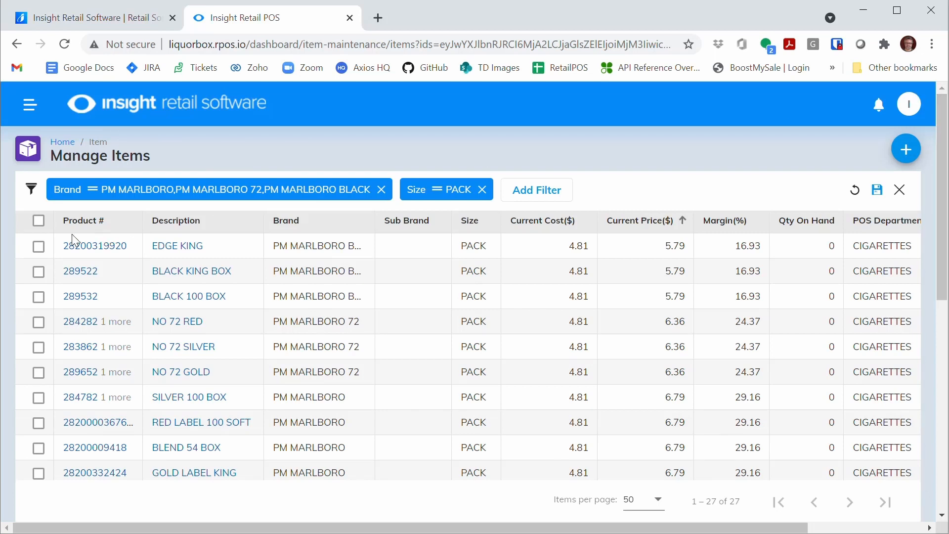
{"action": "left_click", "coordinate": [39, 246]}
{"action": "left_click", "coordinate": [38, 273]}
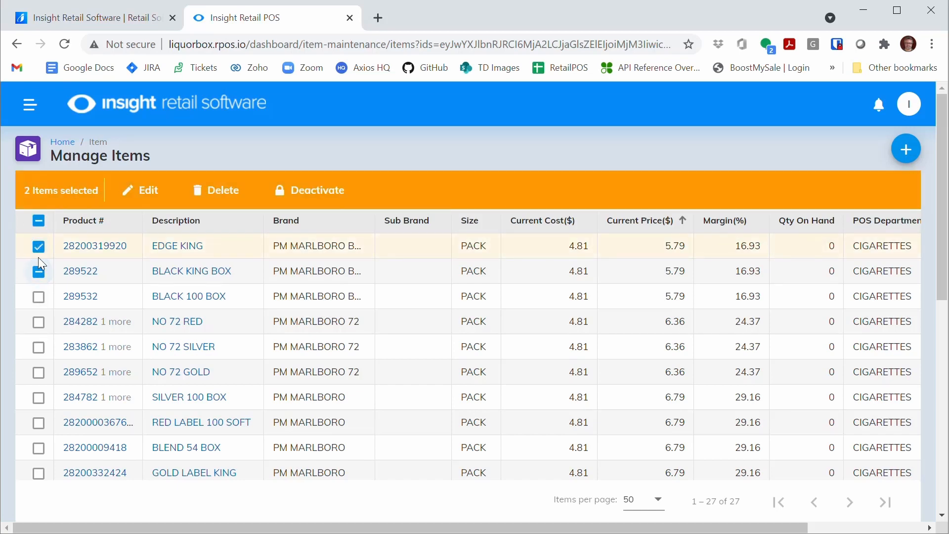
{"action": "left_click", "coordinate": [39, 246]}
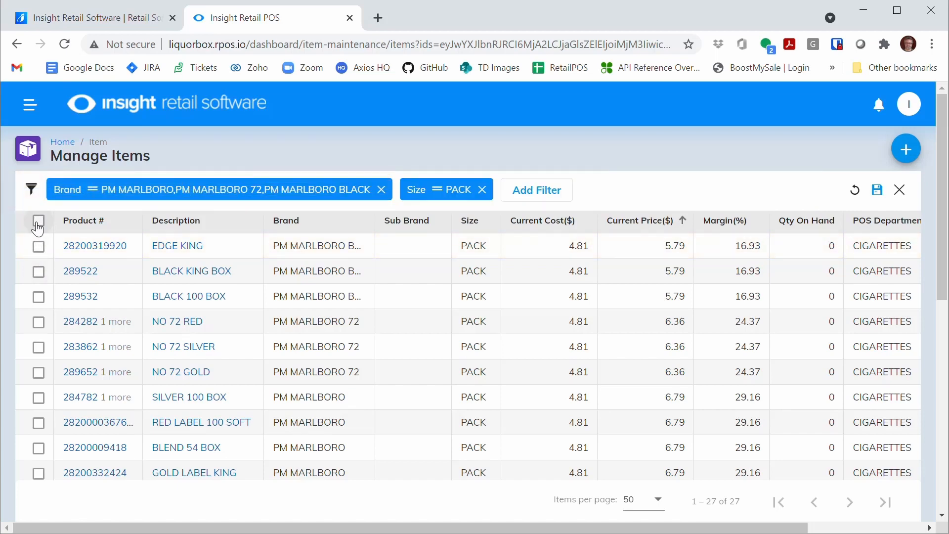
Select all filtered items except the three PM MARLBORO BLACK brand items and the three PM MARLBORO 72 items
{"action": "left_click", "coordinate": [38, 220]}
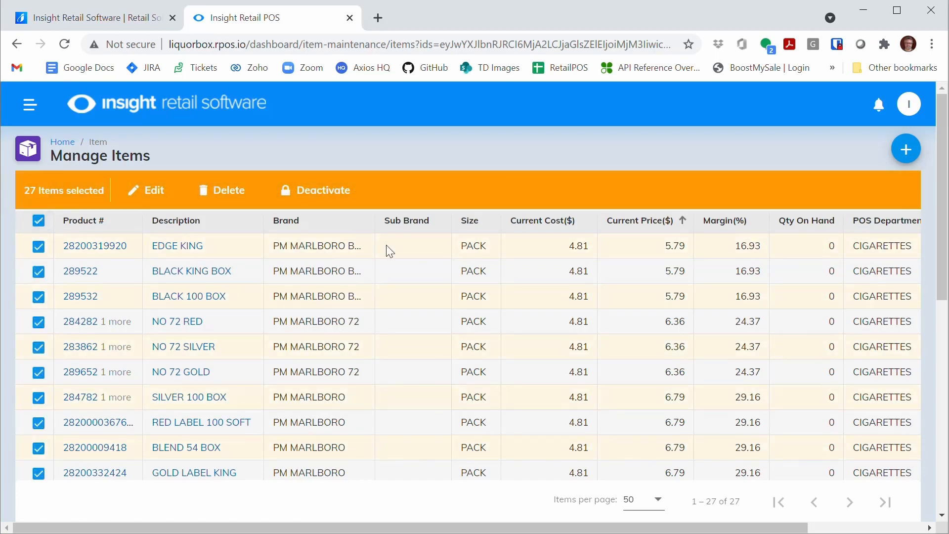
{"action": "left_click_drag", "start_coordinate": [942, 257], "coordinate": [931, 144]}
{"action": "left_click", "coordinate": [38, 372]}
{"action": "left_click", "coordinate": [38, 346]}
{"action": "left_click", "coordinate": [38, 322]}
{"action": "left_click", "coordinate": [39, 297]}
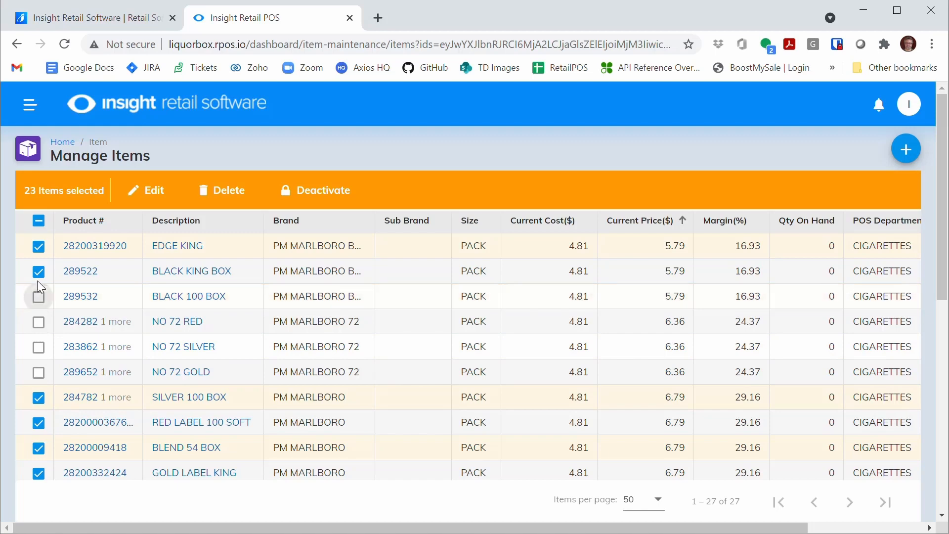
{"action": "left_click", "coordinate": [38, 271]}
{"action": "left_click", "coordinate": [39, 246]}
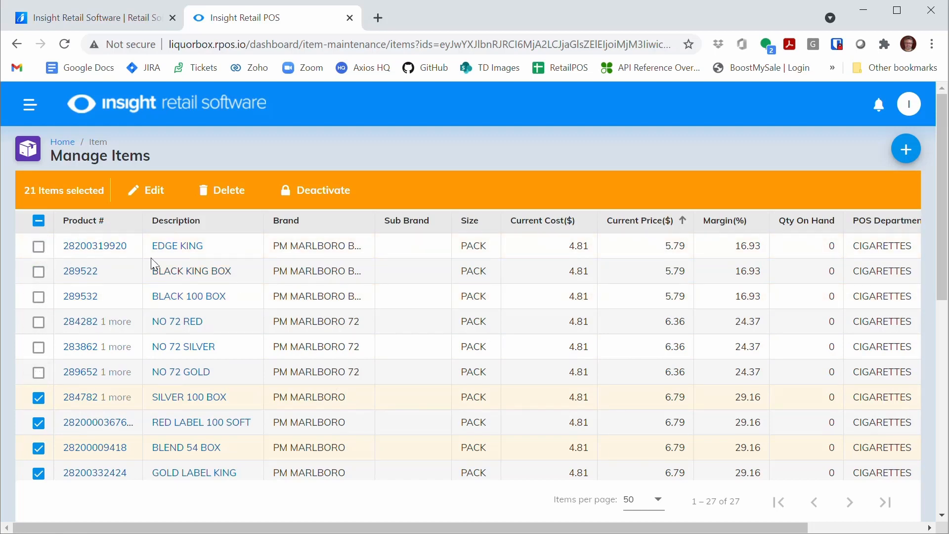
Open the selected items for bulk editing and set their consumer units to 1
{"action": "left_click", "coordinate": [152, 194]}
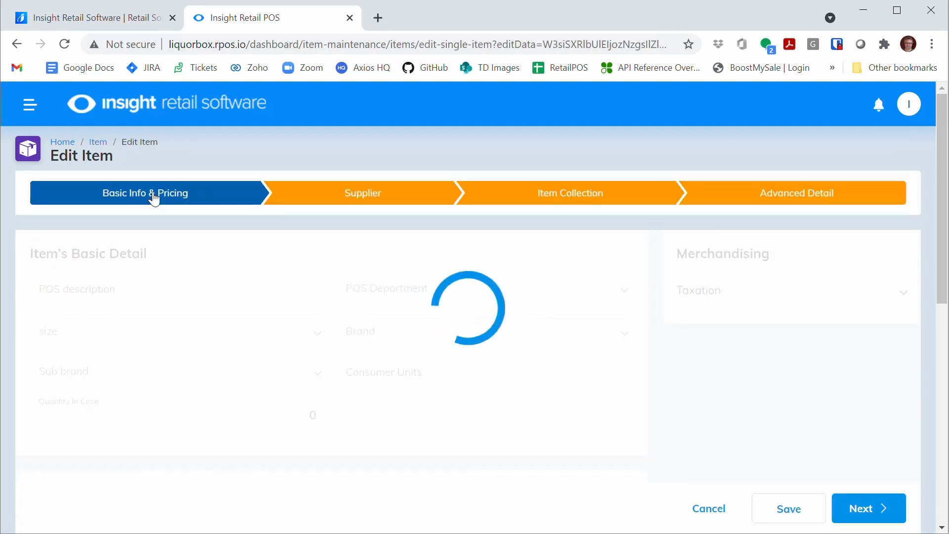
{"action": "left_click_drag", "start_coordinate": [945, 184], "coordinate": [944, 190]}
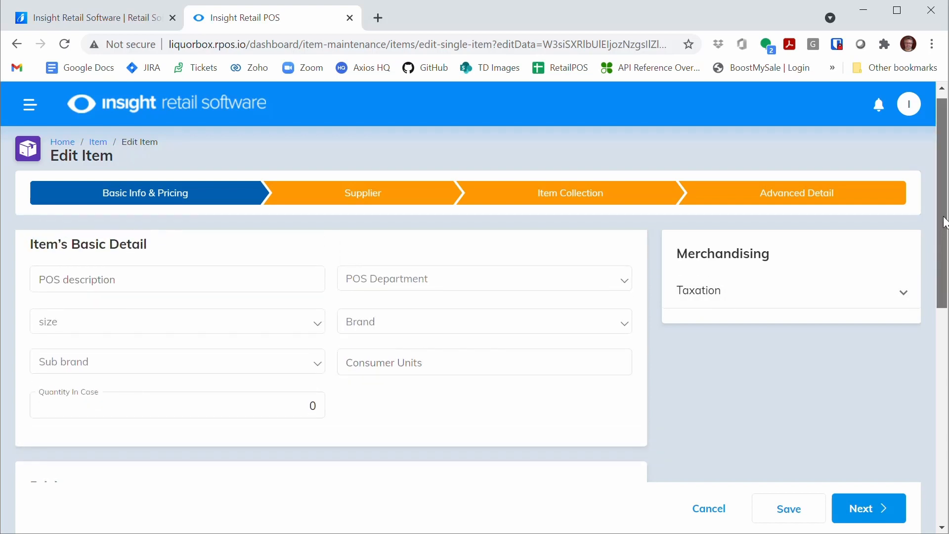
{"action": "left_click", "coordinate": [522, 357]}
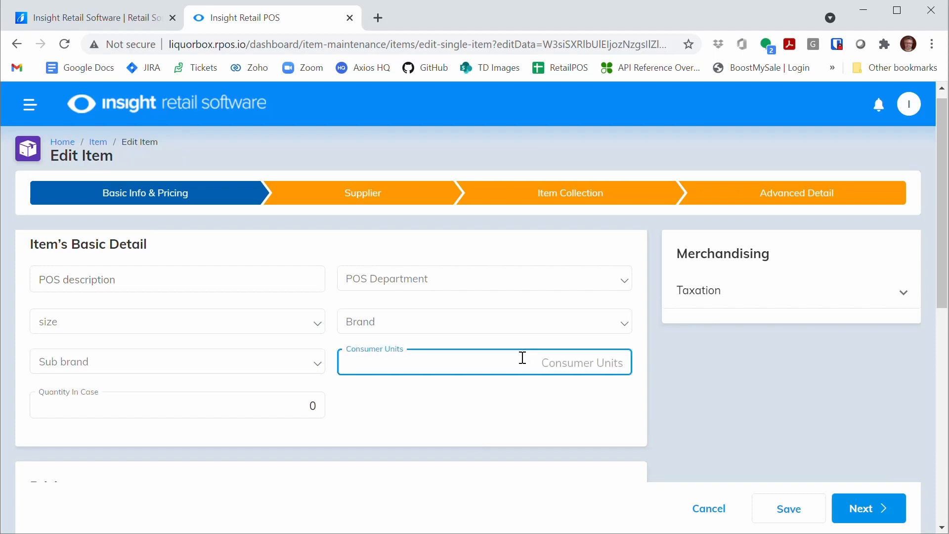
{"action": "type", "text": "1"}
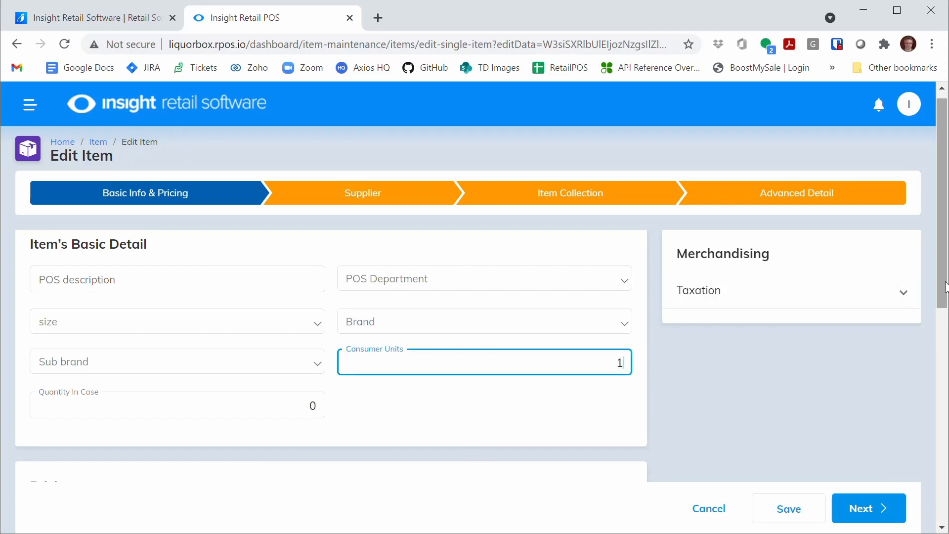
Set the regular price of the selected items to 6.99 and save the bulk edit
{"action": "left_click_drag", "start_coordinate": [945, 286], "coordinate": [943, 373]}
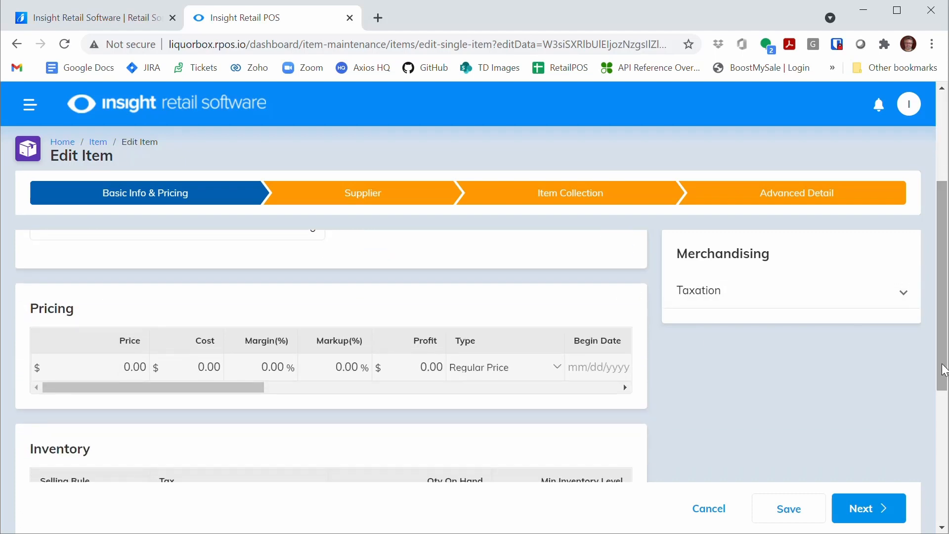
{"action": "left_click", "coordinate": [130, 367]}
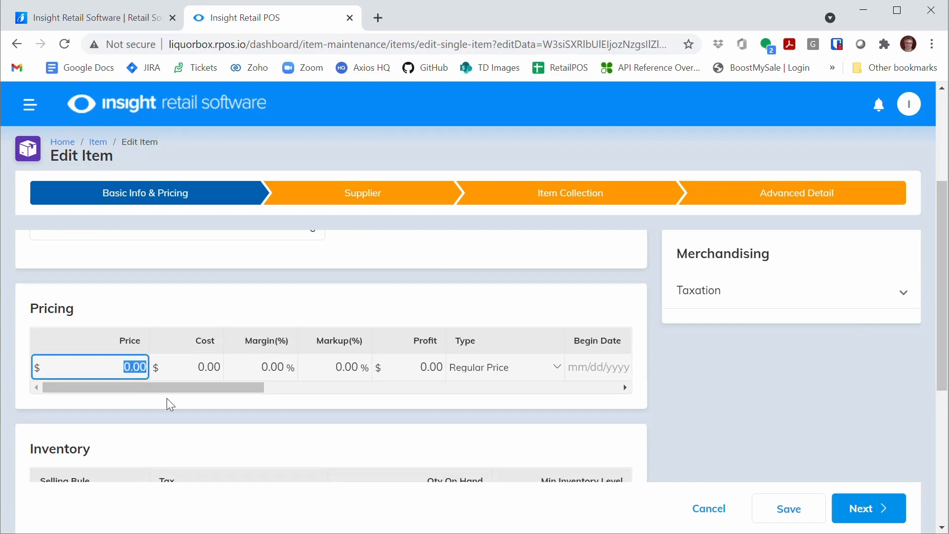
{"action": "type", "text": "699"}
{"action": "key", "text": "Tab"}
{"action": "scroll", "coordinate": [886, 425], "scroll_direction": "up", "scroll_amount": 1}
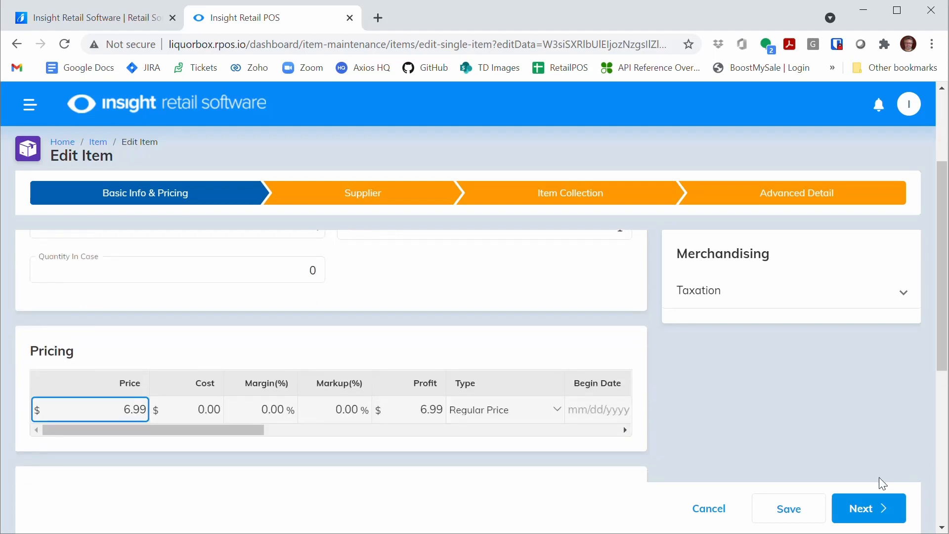
{"action": "left_click", "coordinate": [795, 512]}
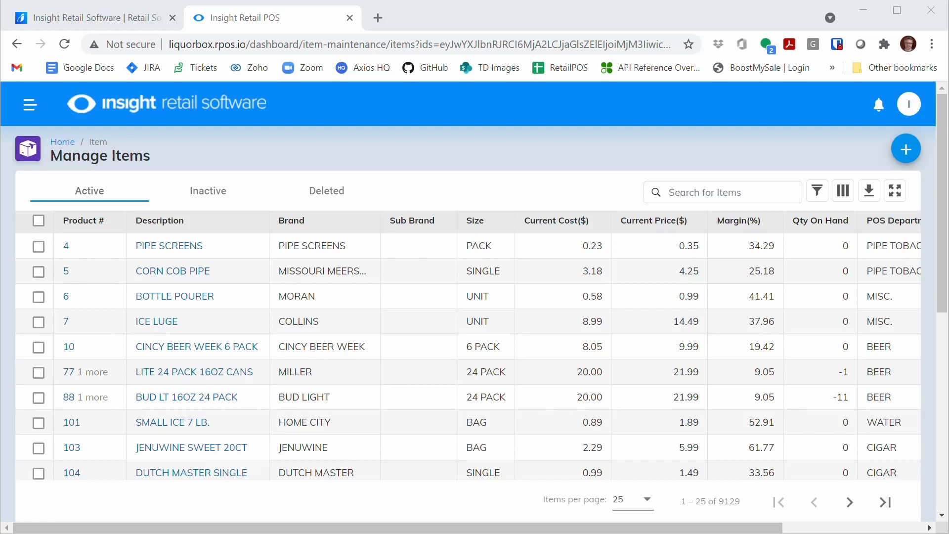
Search the items for BUD and open the item BUD LT 16OZ 24 PACK for editing
{"action": "left_click", "coordinate": [757, 194]}
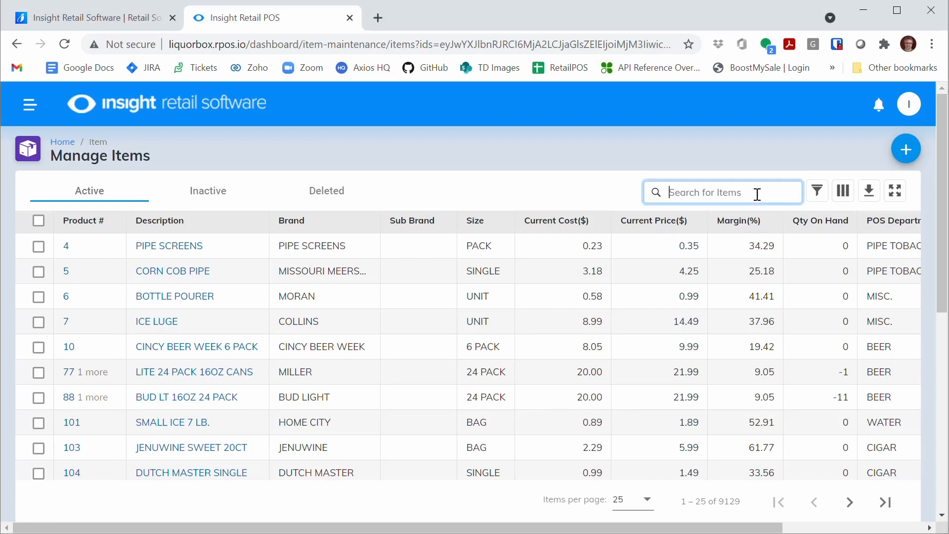
{"action": "type", "text": "BUD"}
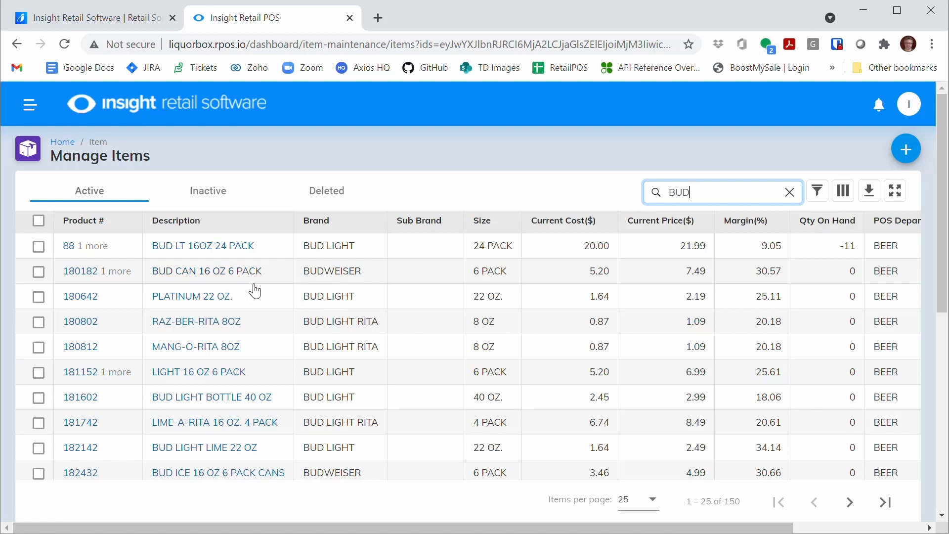
{"action": "left_click", "coordinate": [238, 248]}
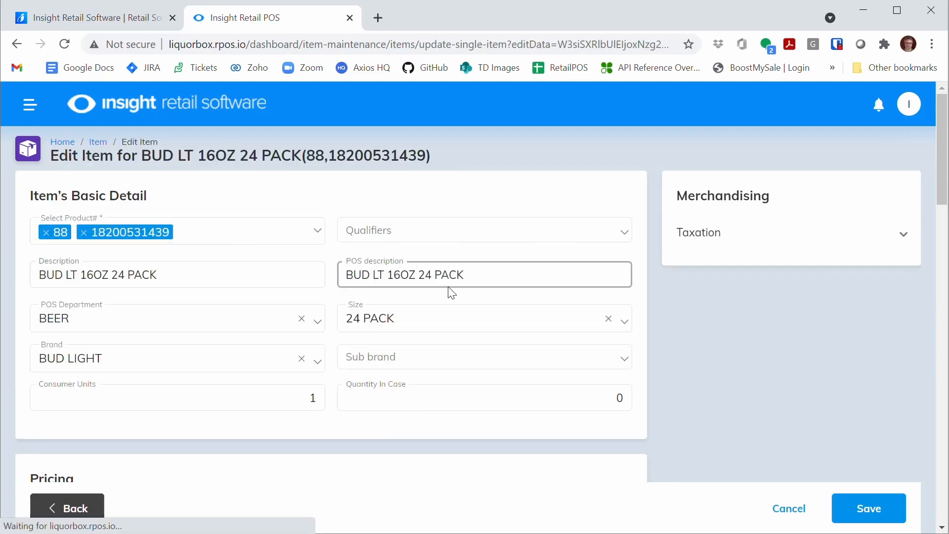
Try changing the item's brand to BUDWEISER, check the available sub brands, and discard the edit
{"action": "left_click", "coordinate": [81, 359]}
{"action": "type", "text": "BUDW"}
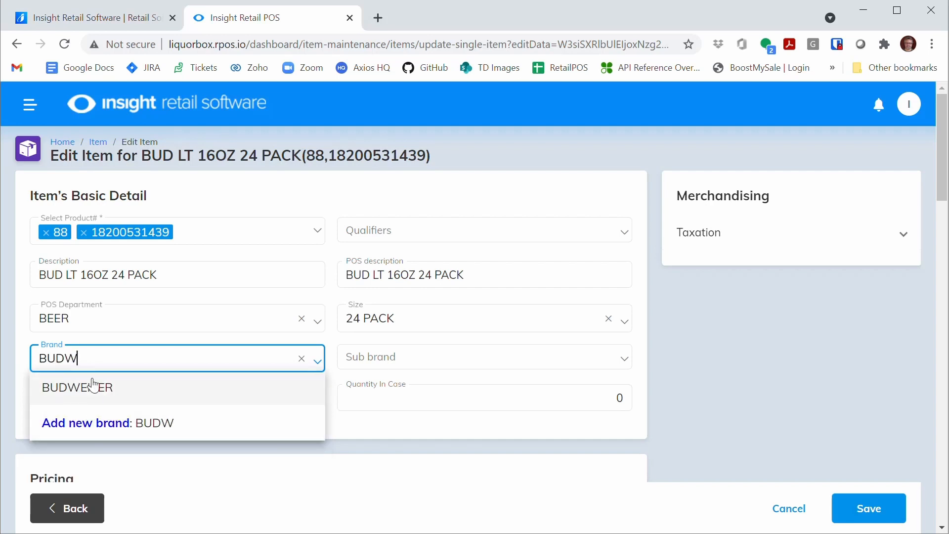
{"action": "left_click", "coordinate": [94, 386]}
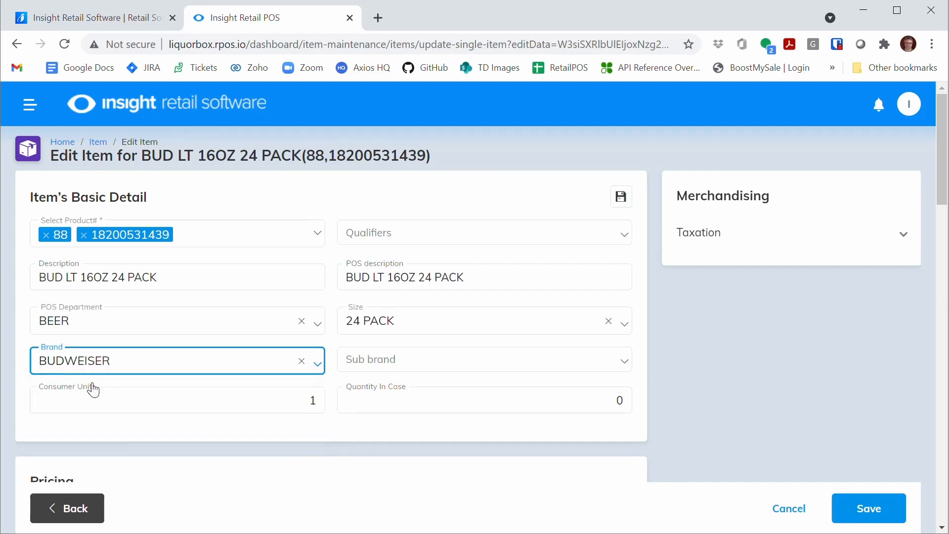
{"action": "left_click", "coordinate": [394, 361]}
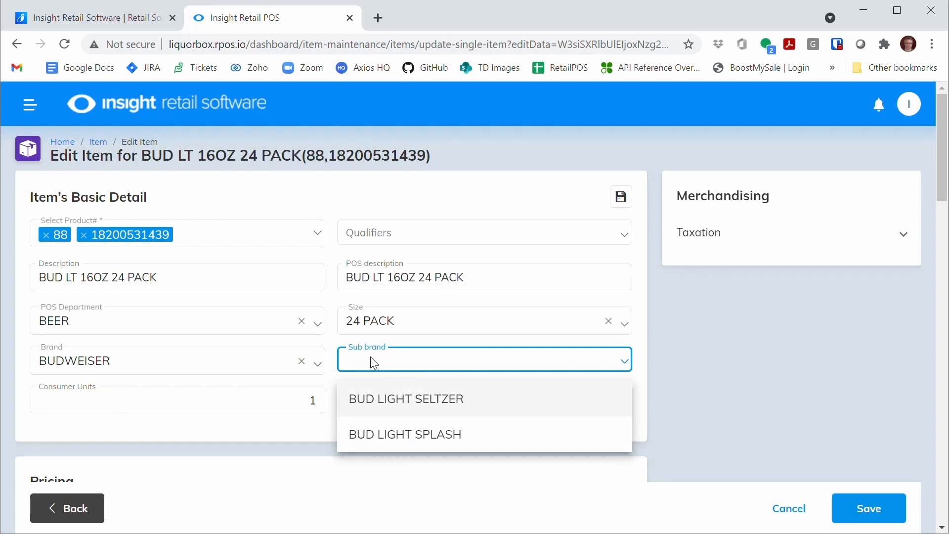
{"action": "left_click", "coordinate": [686, 469]}
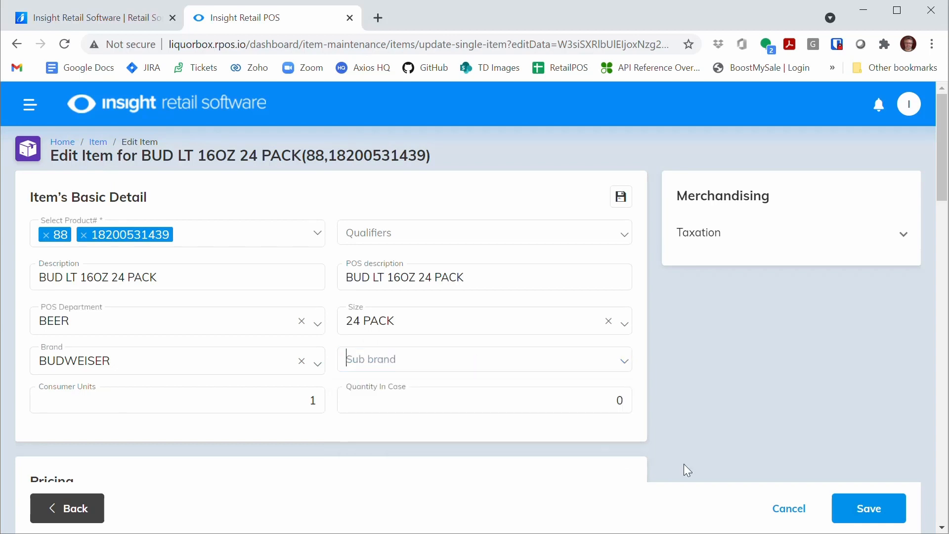
{"action": "left_click", "coordinate": [782, 511]}
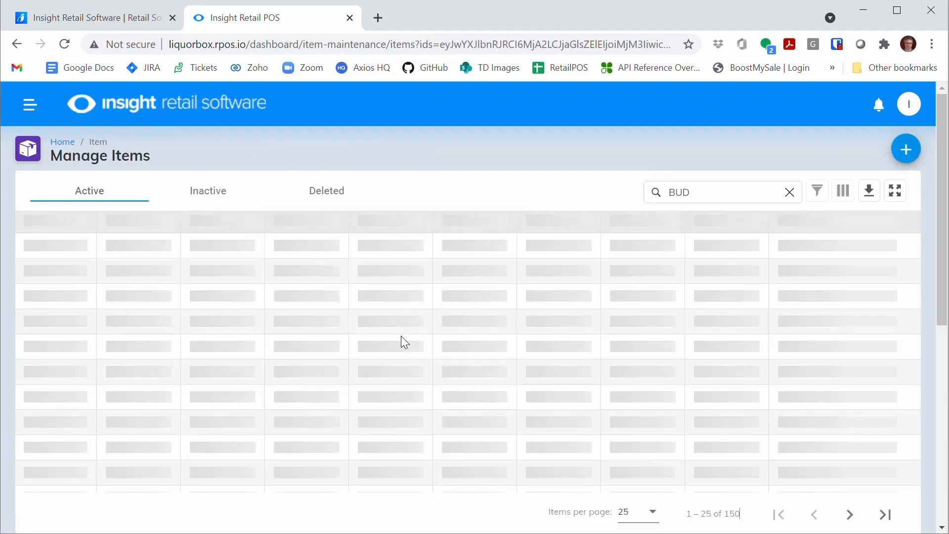
Return to the dashboard, open the brand list, and search it for BUD
{"action": "left_click", "coordinate": [175, 117]}
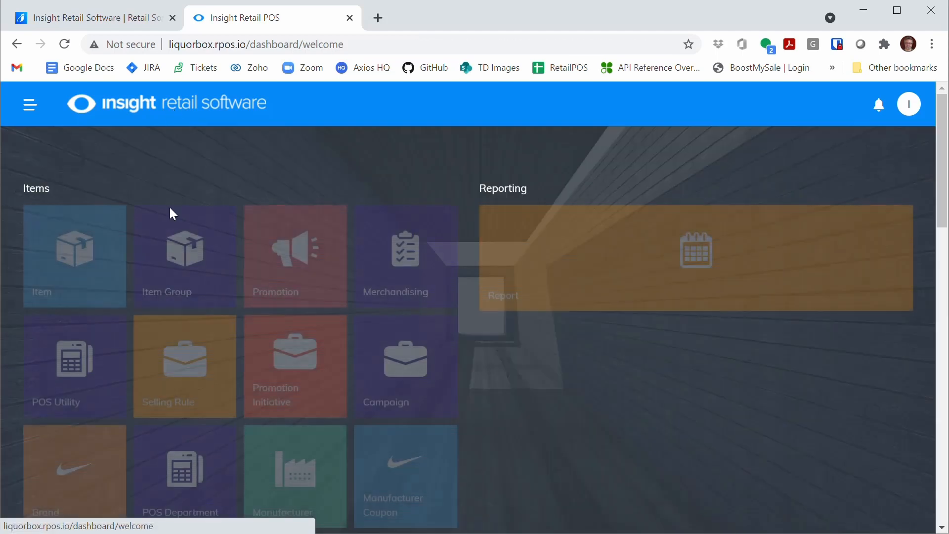
{"action": "left_click", "coordinate": [73, 496]}
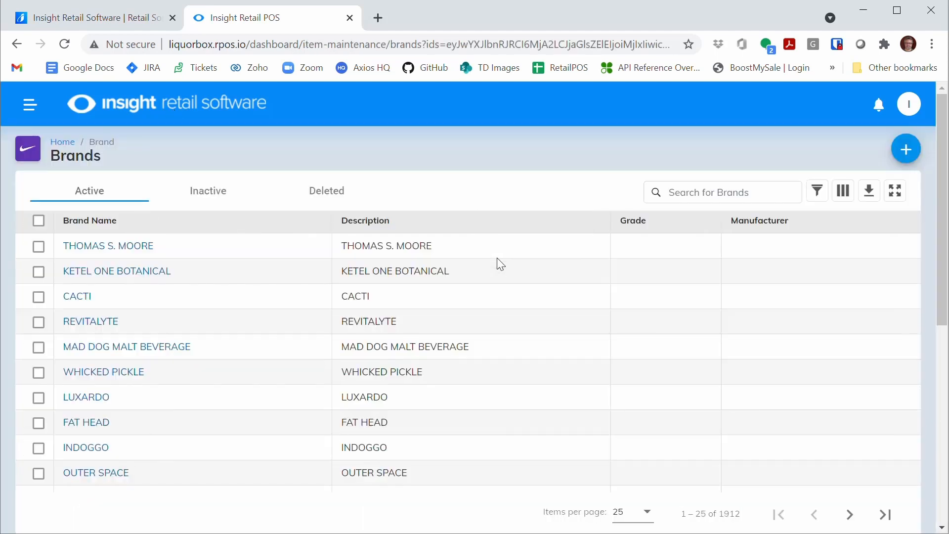
{"action": "left_click", "coordinate": [694, 192]}
{"action": "type", "text": "BUD"}
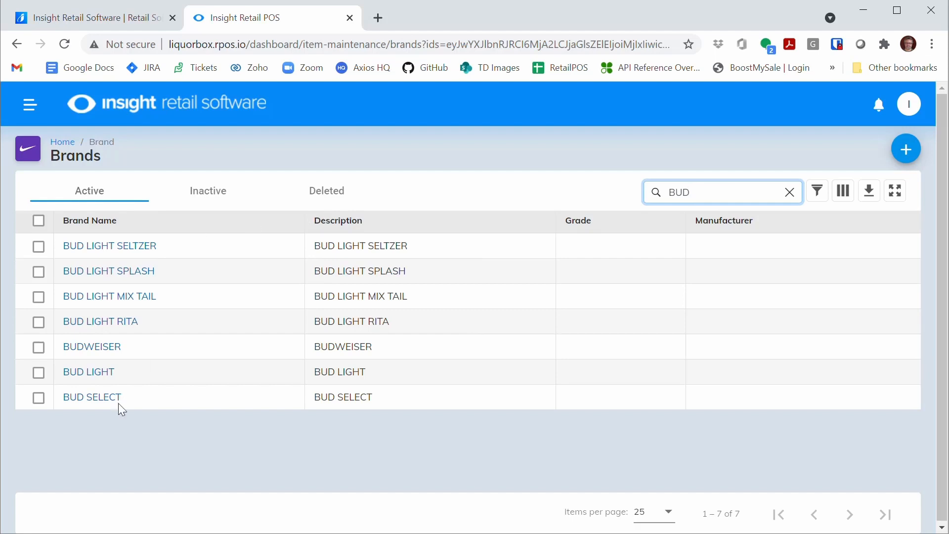
Set BUDWEISER as the parent brand of the BUD LIGHT brand and save the update
{"action": "left_click", "coordinate": [93, 377]}
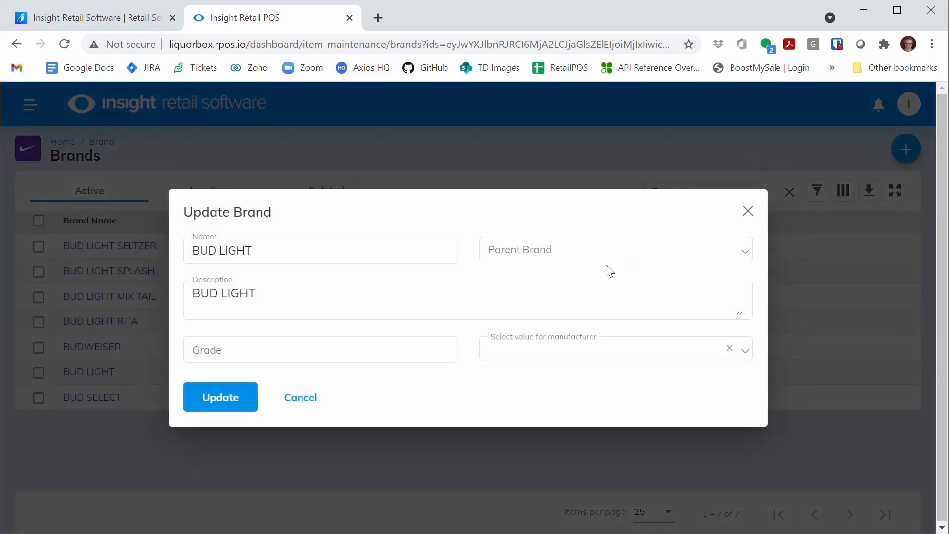
{"action": "left_click", "coordinate": [701, 258]}
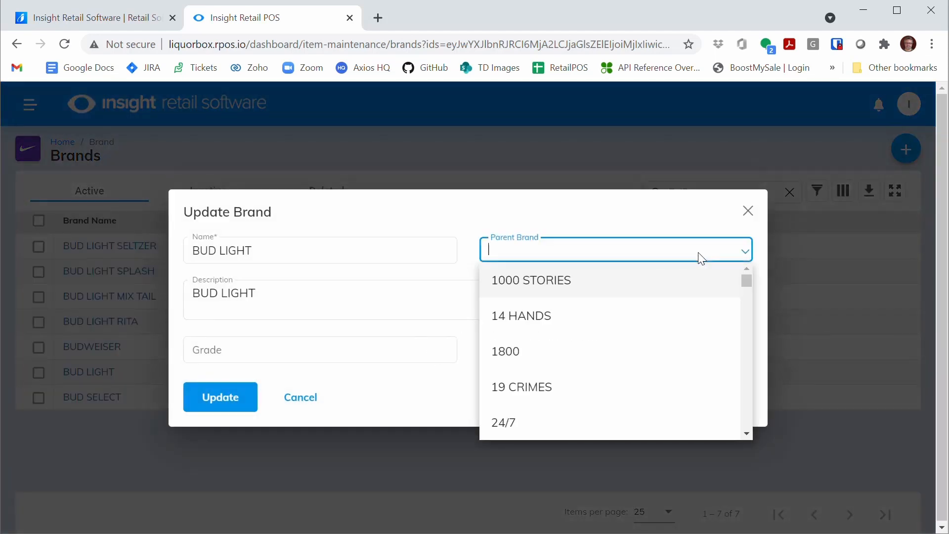
{"action": "type", "text": "BUD"}
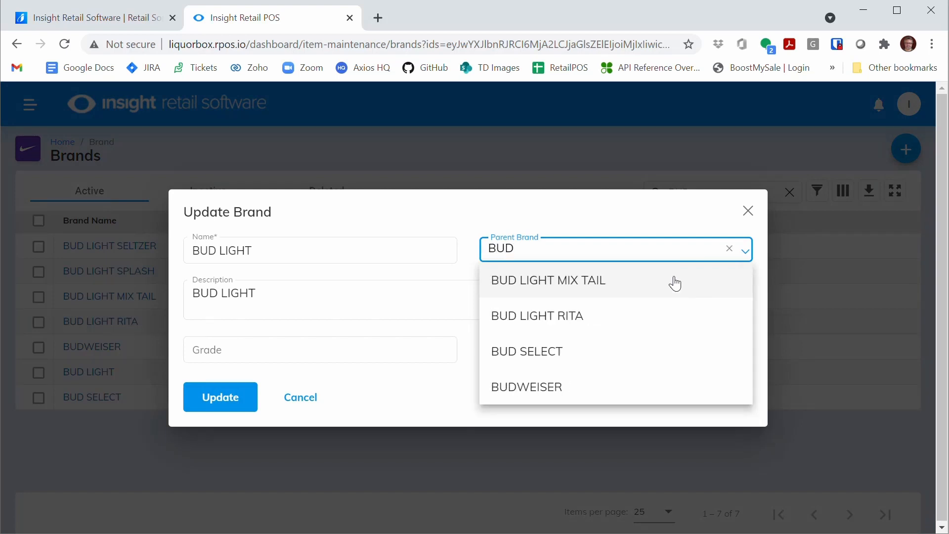
{"action": "left_click", "coordinate": [551, 397]}
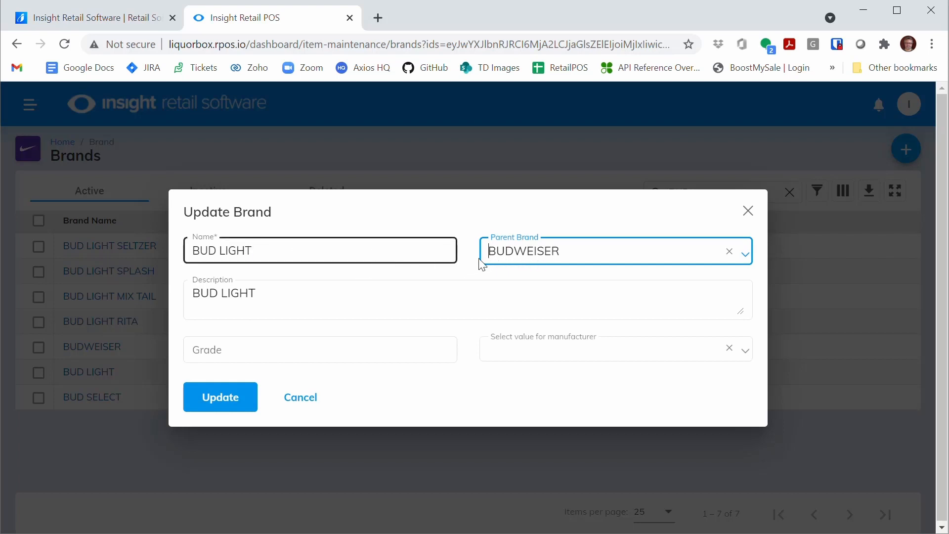
{"action": "left_click", "coordinate": [241, 397]}
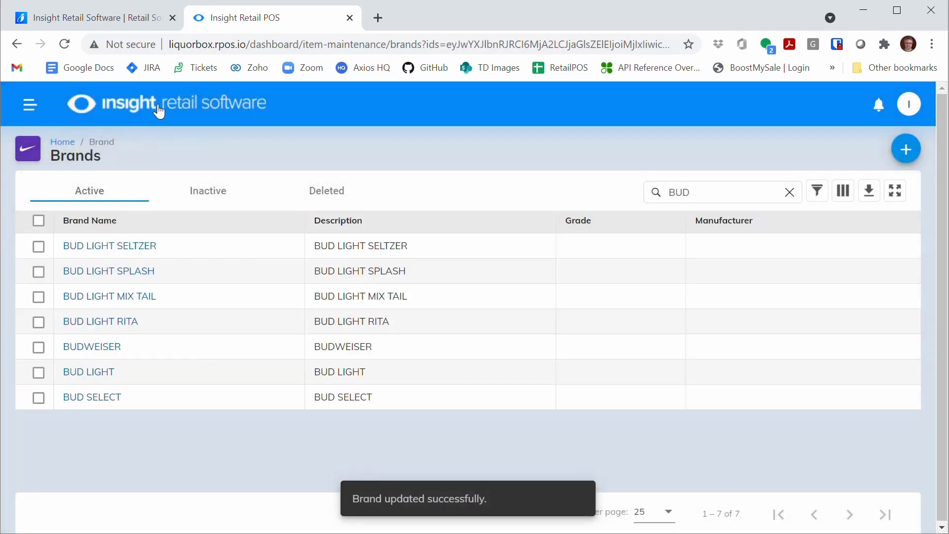
Go to the item list, search it for BUD, and open the item PLATINUM 22 OZ. for editing
{"action": "left_click", "coordinate": [160, 110]}
{"action": "left_click", "coordinate": [93, 267]}
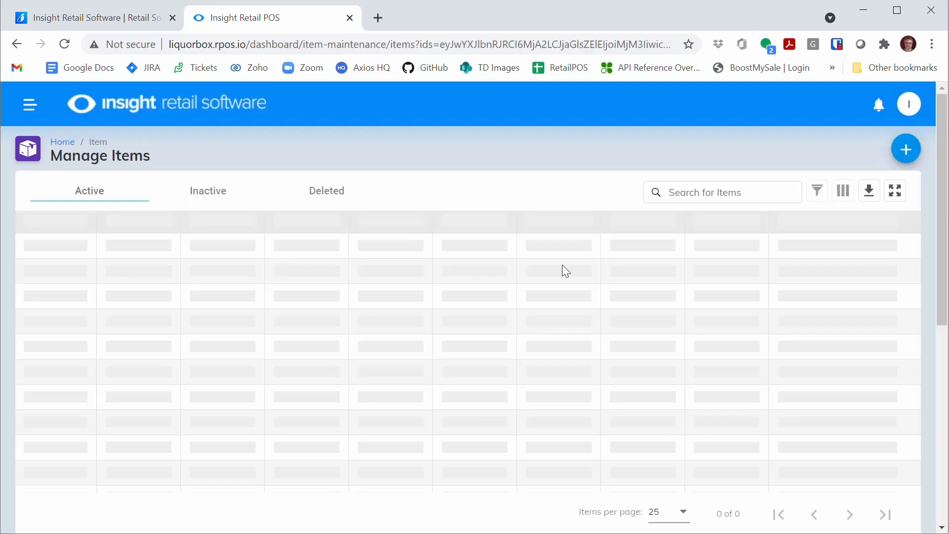
{"action": "left_click", "coordinate": [675, 193]}
{"action": "type", "text": "BUD"}
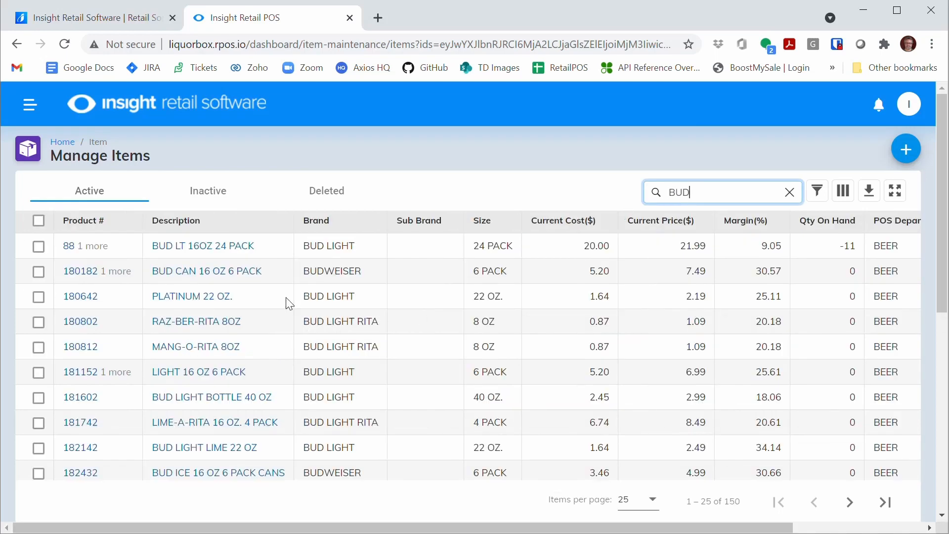
{"action": "left_click", "coordinate": [217, 303]}
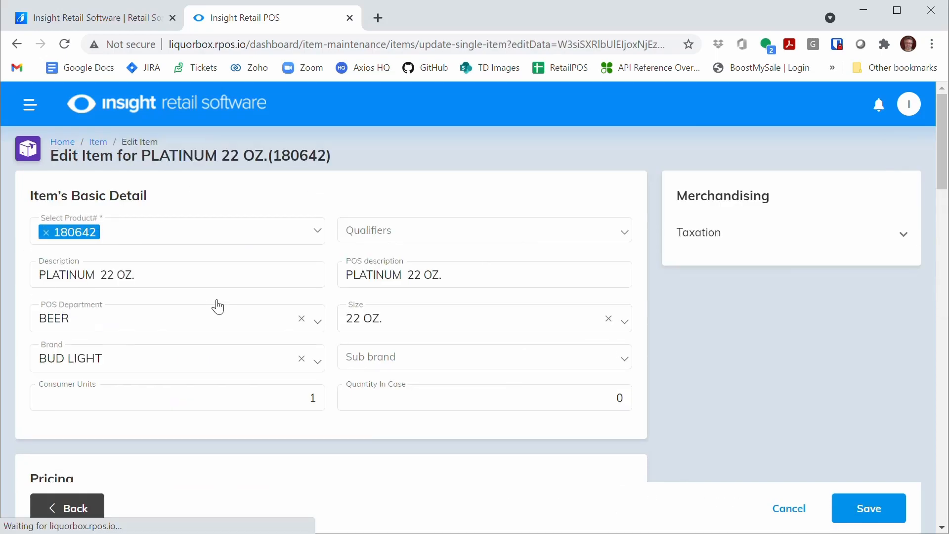
Set the item's brand to BUDWEISER and its sub brand to BUD LIGHT, and save the item
{"action": "left_click", "coordinate": [317, 360]}
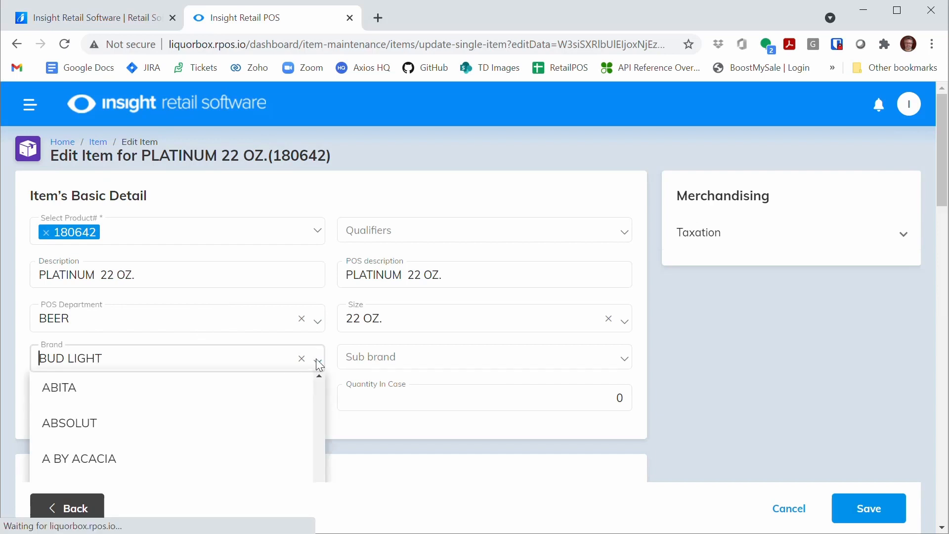
{"action": "type", "text": "BUDW"}
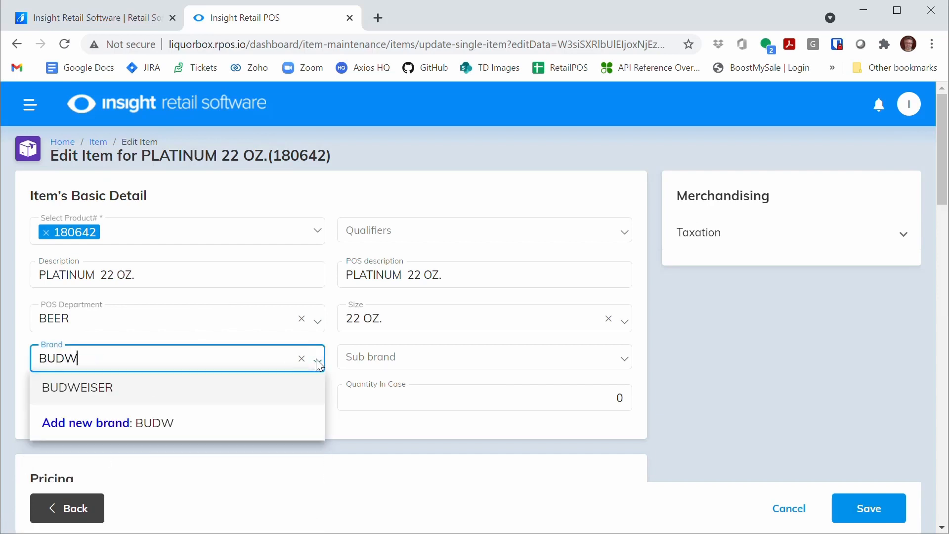
{"action": "left_click", "coordinate": [97, 389]}
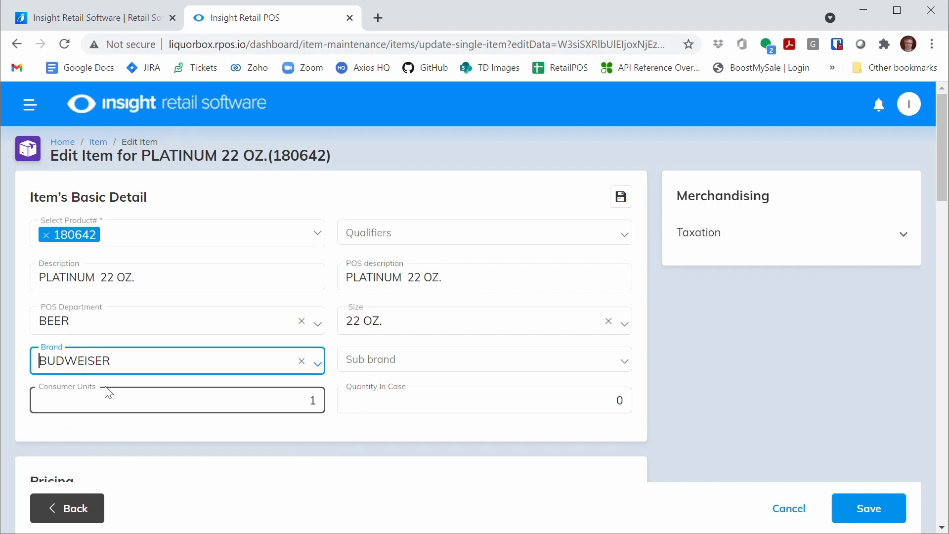
{"action": "left_click", "coordinate": [405, 365]}
{"action": "left_click", "coordinate": [399, 410]}
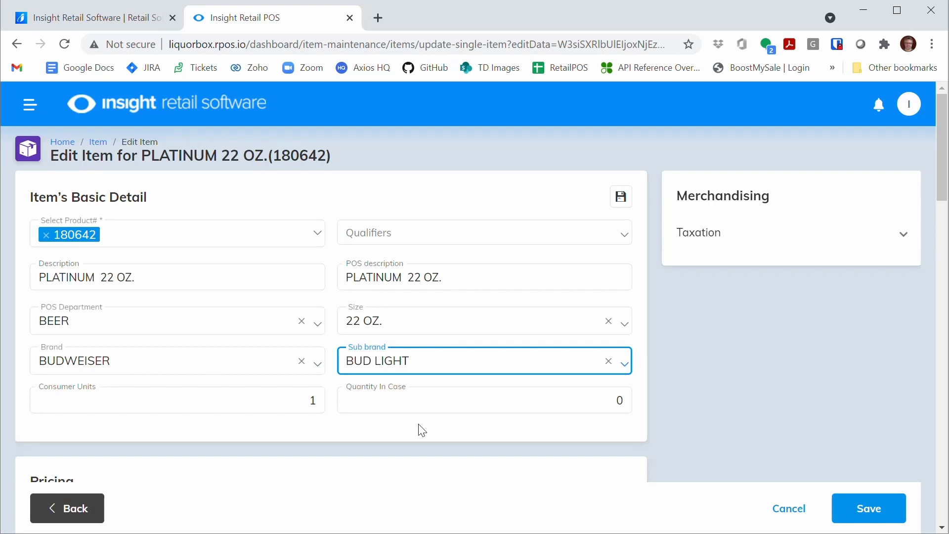
{"action": "left_click", "coordinate": [877, 509]}
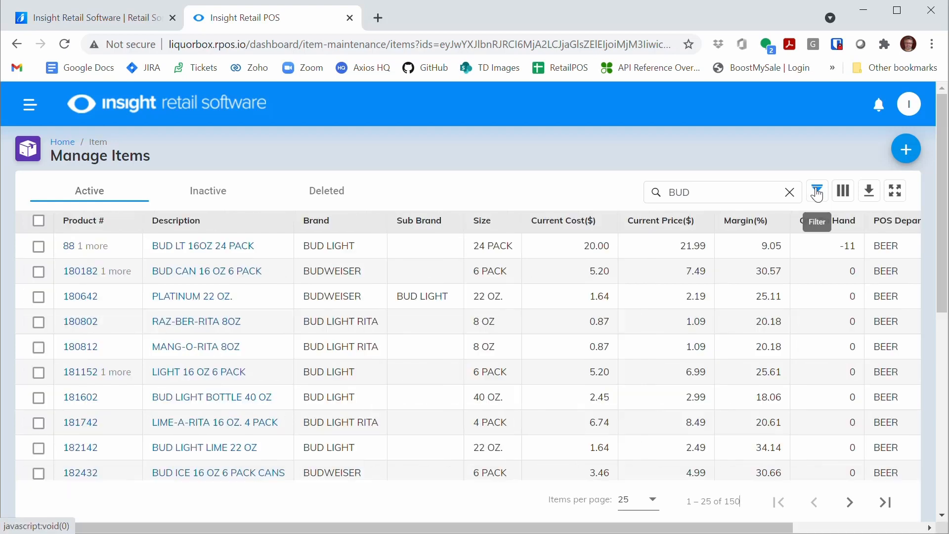
Filter the item list to items whose brand equals BUD LIGHT
{"action": "left_click", "coordinate": [818, 194]}
{"action": "left_click", "coordinate": [731, 238]}
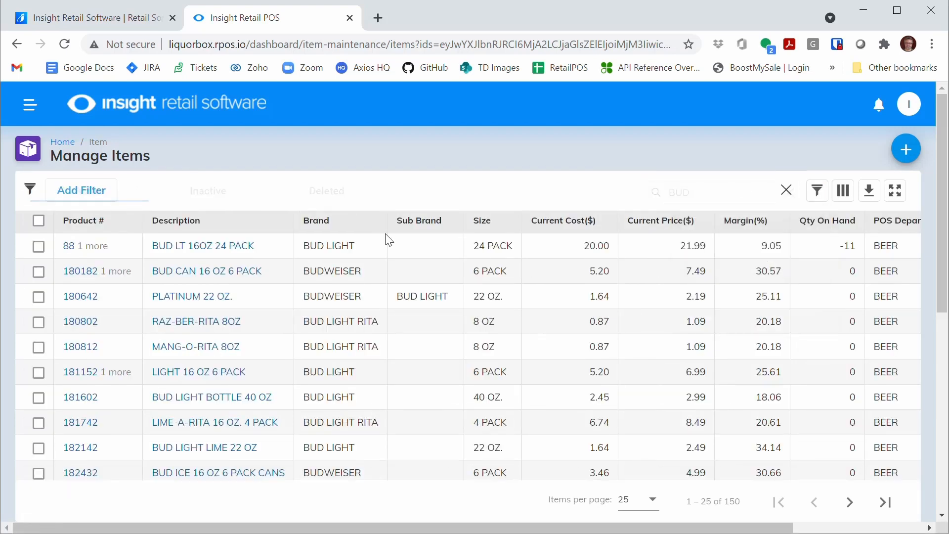
{"action": "left_click", "coordinate": [88, 194]}
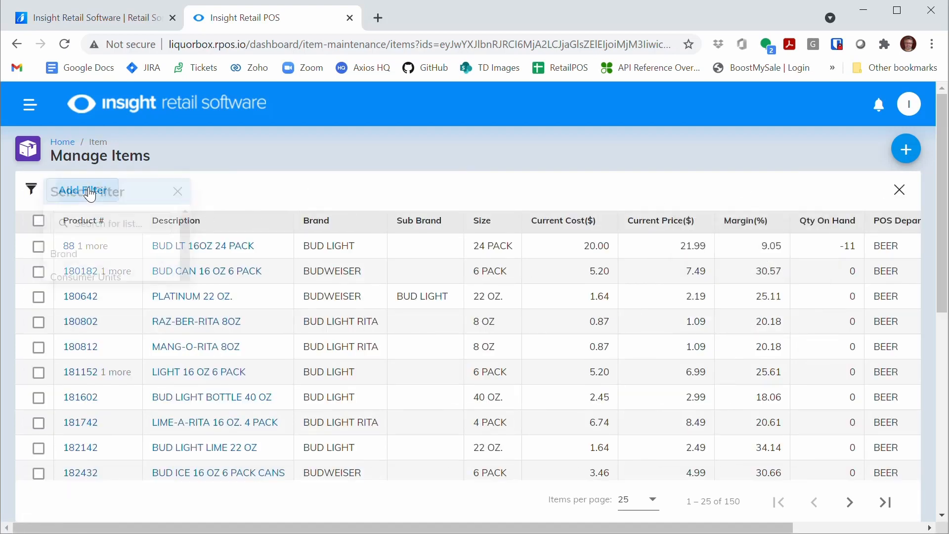
{"action": "left_click", "coordinate": [65, 253]}
{"action": "left_click", "coordinate": [86, 240]}
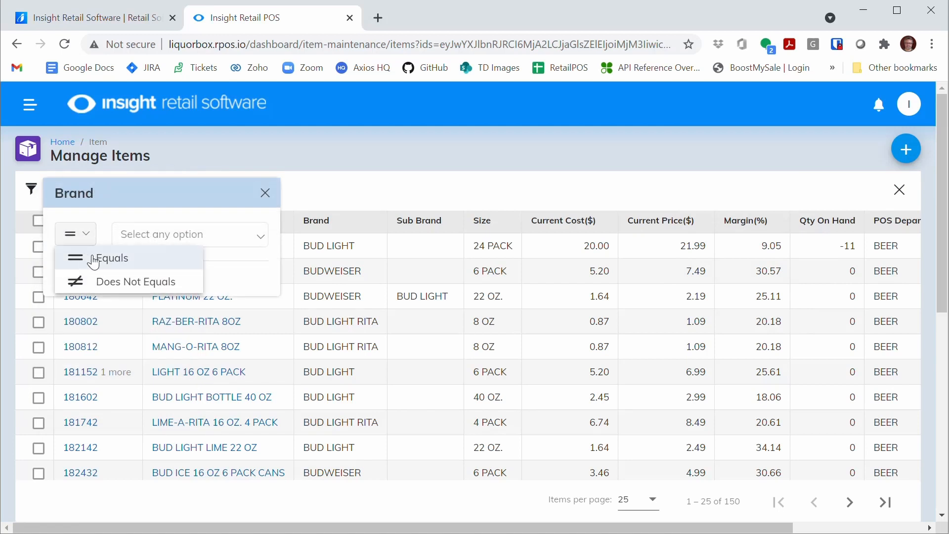
{"action": "left_click", "coordinate": [97, 256]}
{"action": "left_click", "coordinate": [174, 242]}
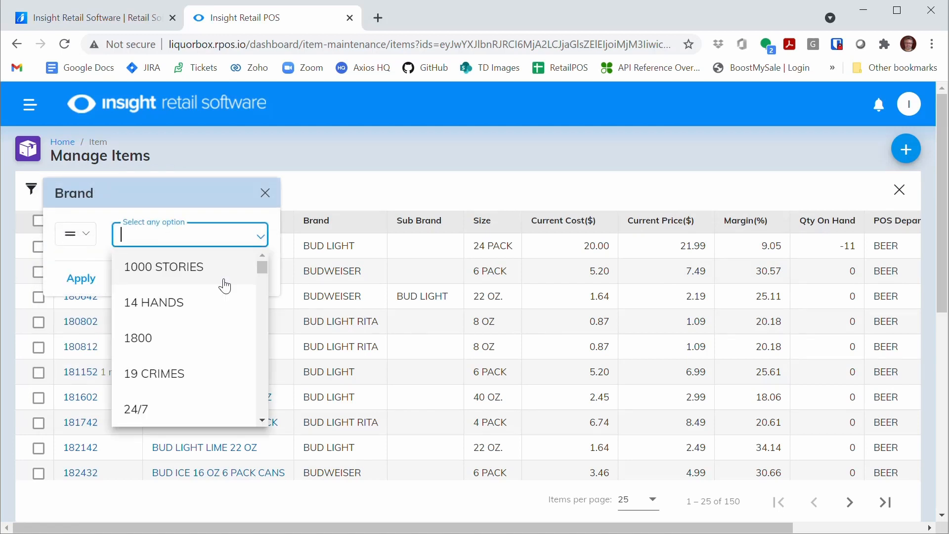
{"action": "mouse_move", "coordinate": [264, 272]}
{"action": "left_mouse_down"}
{"action": "mouse_move", "coordinate": [265, 295]}
{"action": "mouse_move", "coordinate": [265, 286]}
{"action": "left_mouse_up"}
{"action": "type", "text": "BUD"}
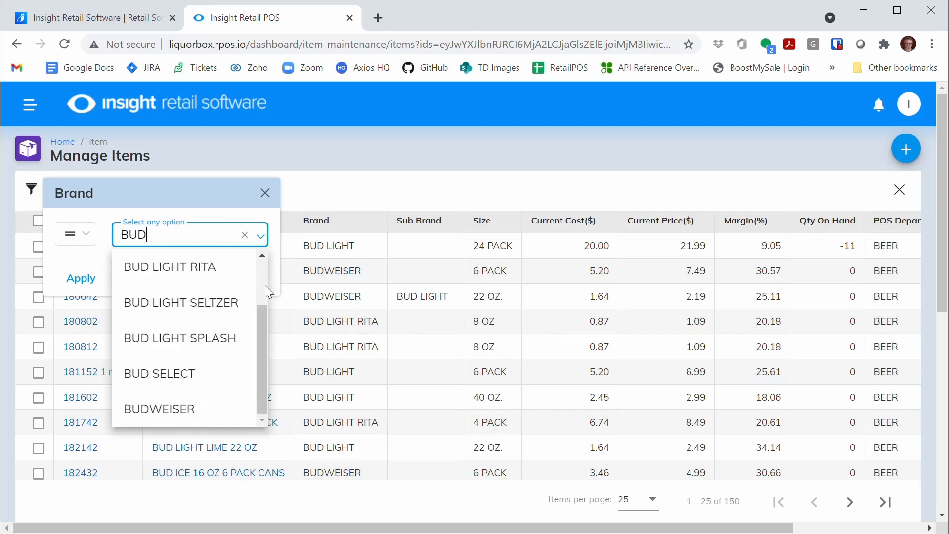
{"action": "type", "text": " L"}
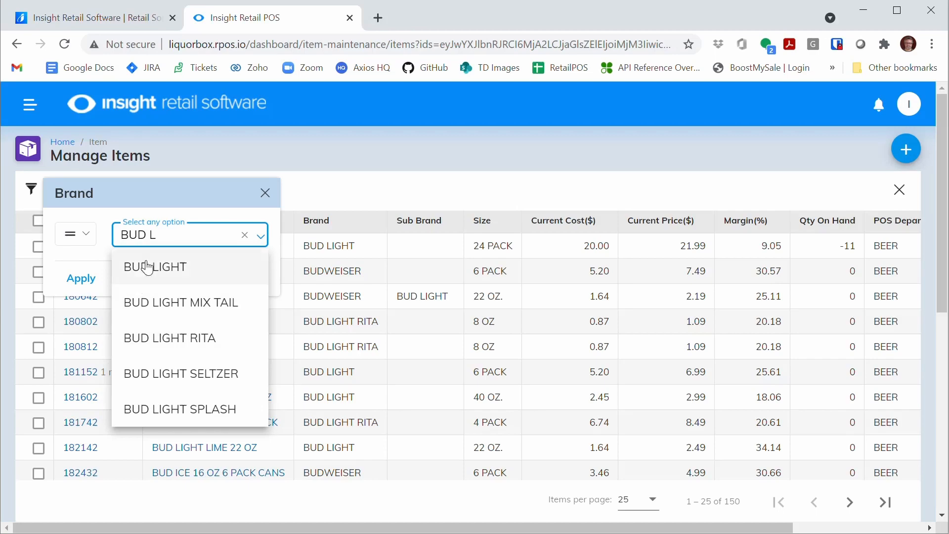
{"action": "left_click", "coordinate": [148, 267]}
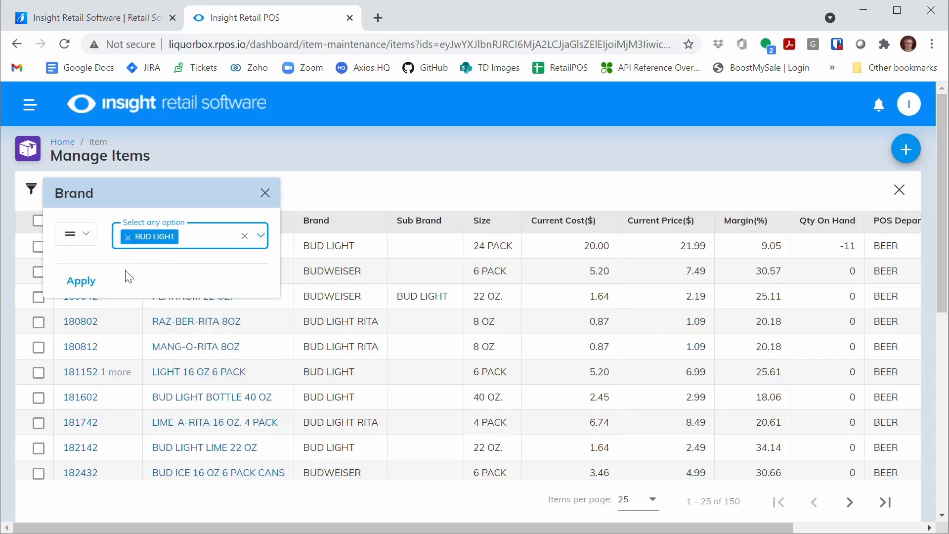
{"action": "left_click", "coordinate": [79, 280]}
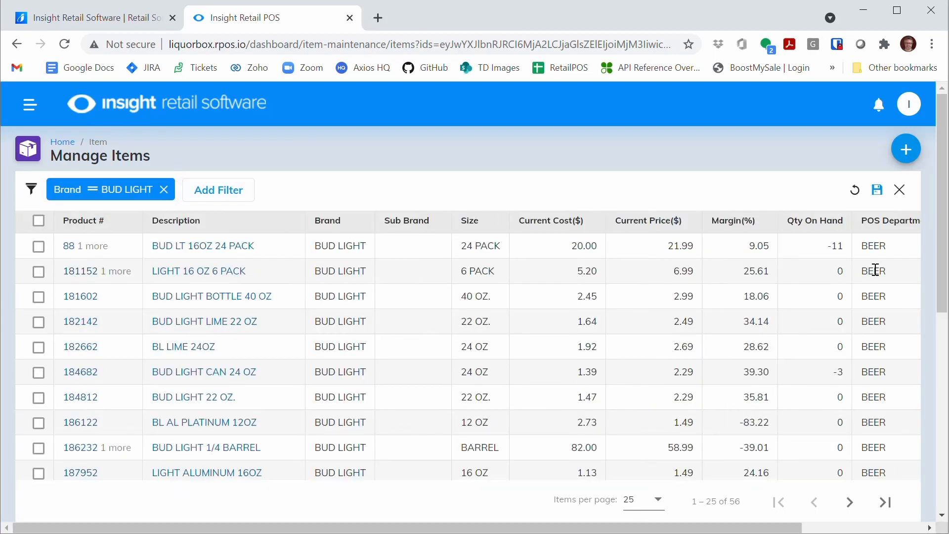
Show 100 items per page, select all the filtered items, and open them for bulk editing
{"action": "left_click_drag", "start_coordinate": [943, 257], "coordinate": [942, 486]}
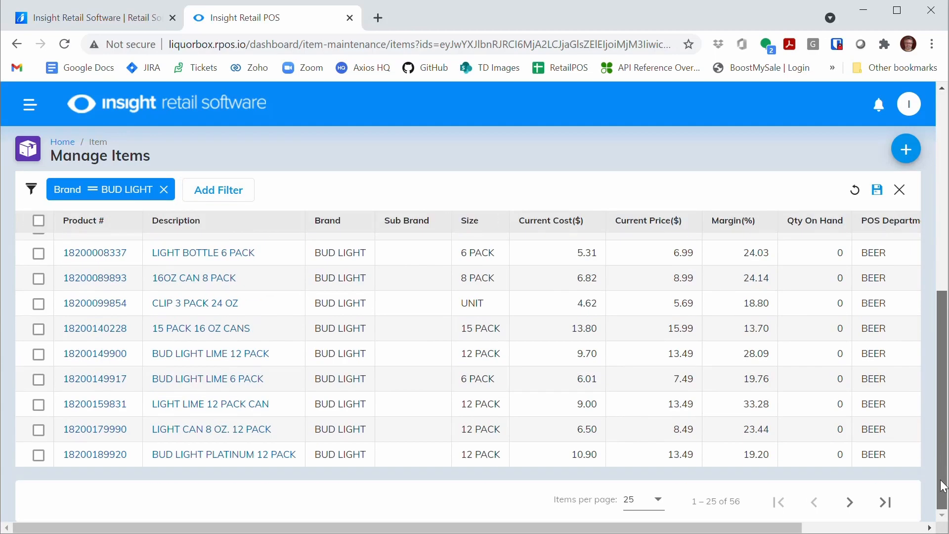
{"action": "left_click", "coordinate": [659, 501]}
{"action": "left_click", "coordinate": [636, 412]}
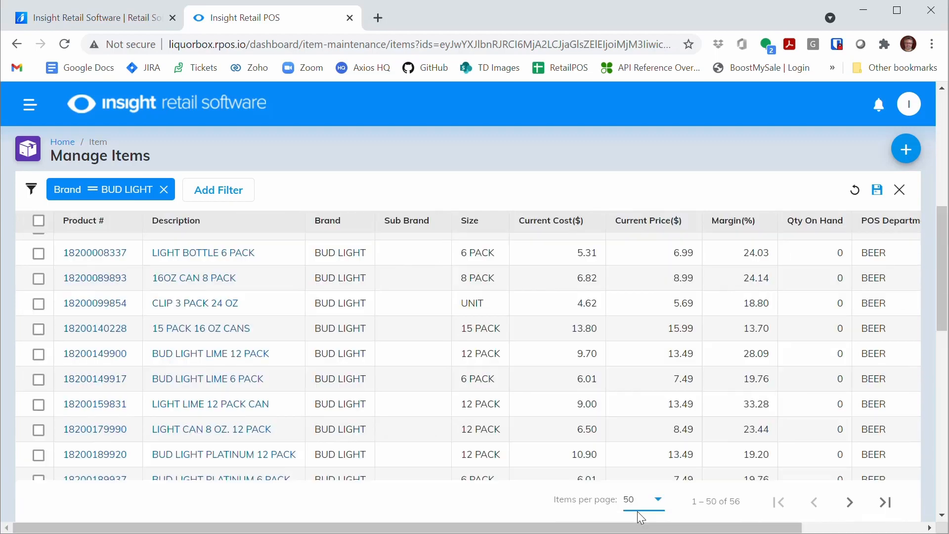
{"action": "left_click", "coordinate": [648, 502]}
{"action": "left_click", "coordinate": [637, 437]}
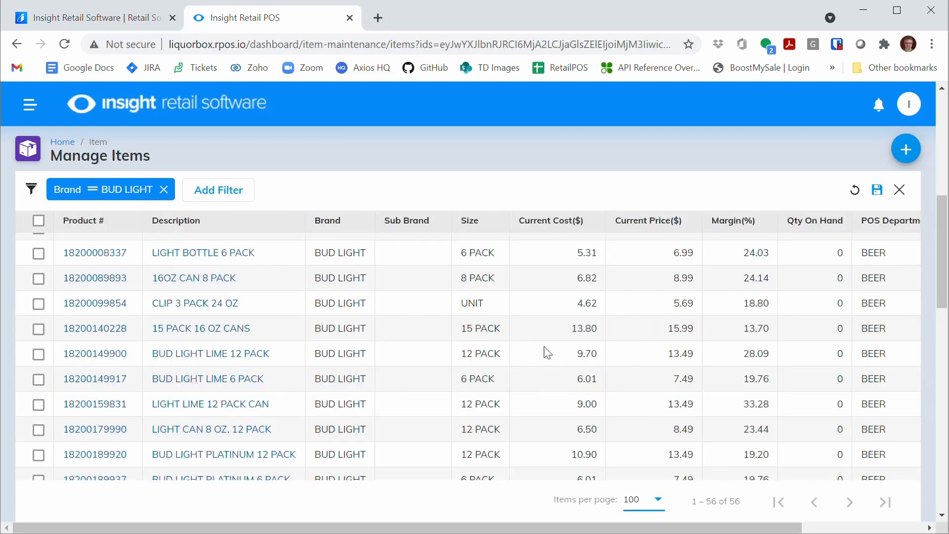
{"action": "left_click", "coordinate": [38, 221]}
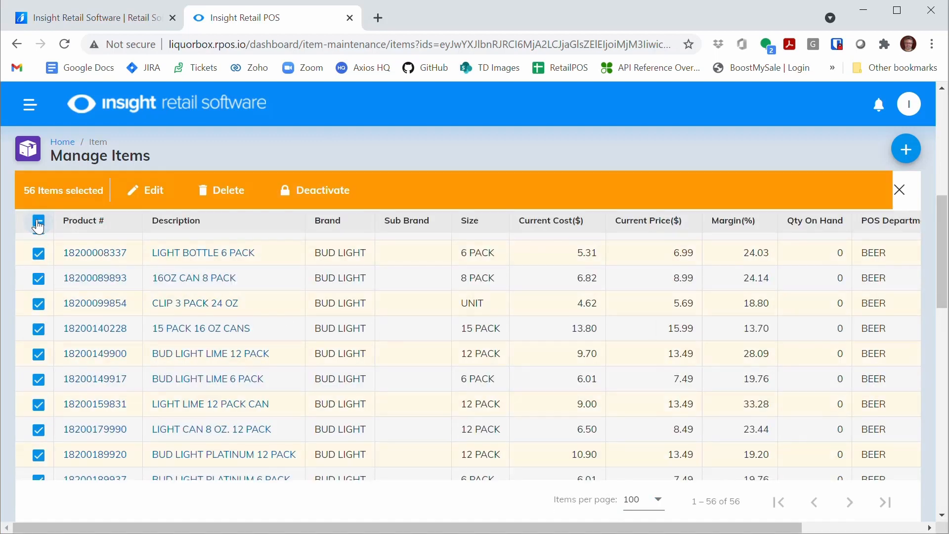
{"action": "left_click", "coordinate": [148, 192]}
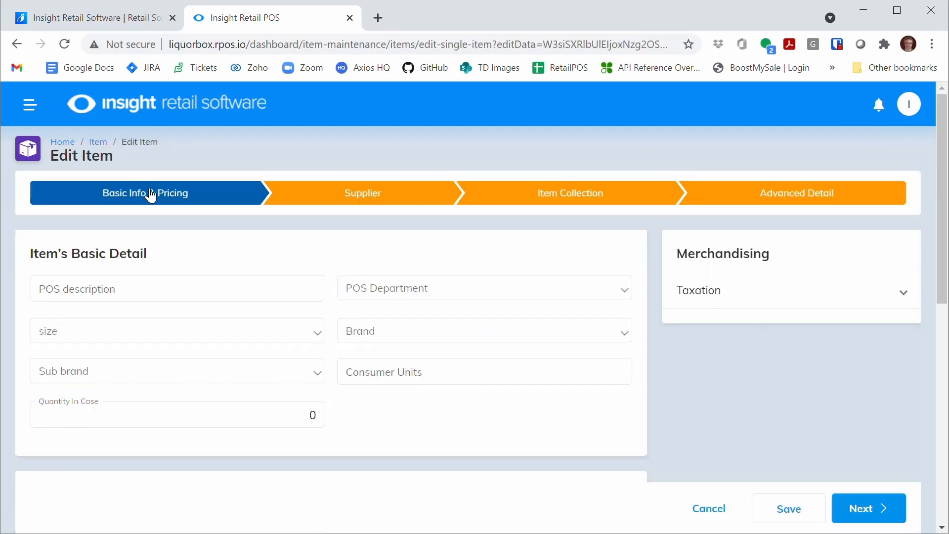
Set the brand to BUDWEISER and the sub brand to BUD LIGHT for the selected items, and save the bulk edit
{"action": "left_click", "coordinate": [467, 329]}
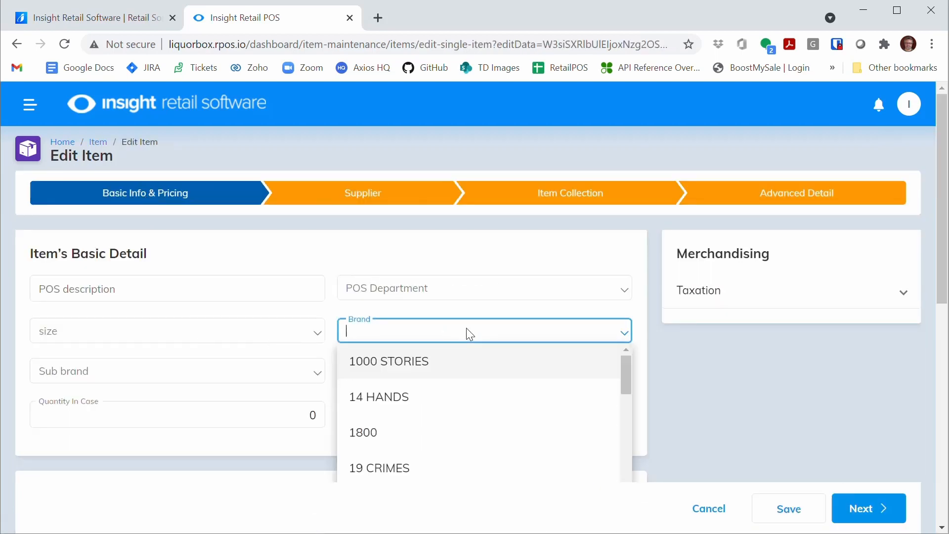
{"action": "type", "text": "BUD"}
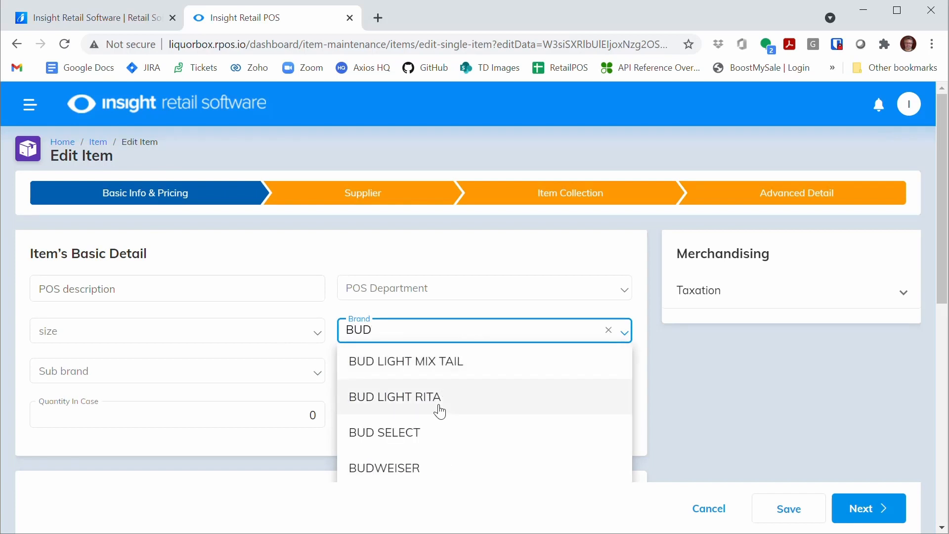
{"action": "left_click", "coordinate": [417, 467]}
{"action": "left_click", "coordinate": [314, 372]}
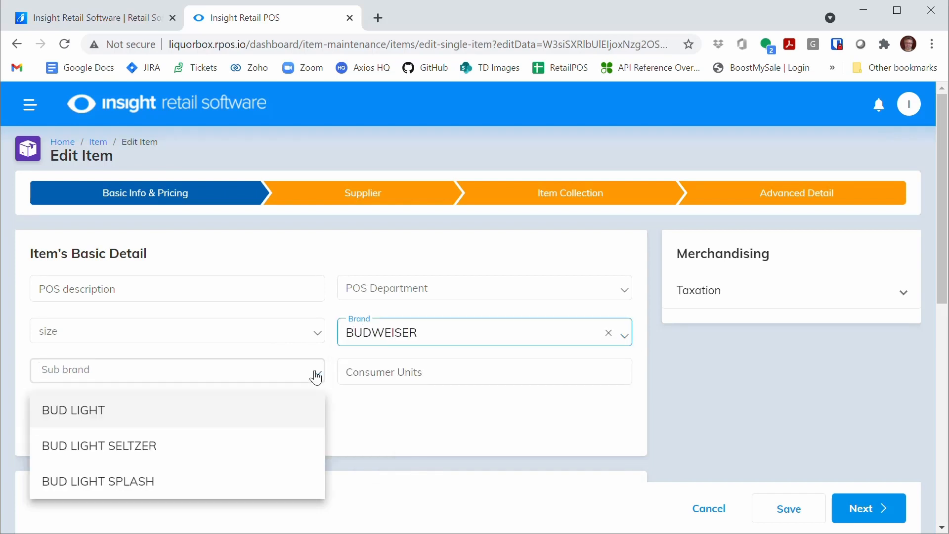
{"action": "left_click", "coordinate": [203, 412]}
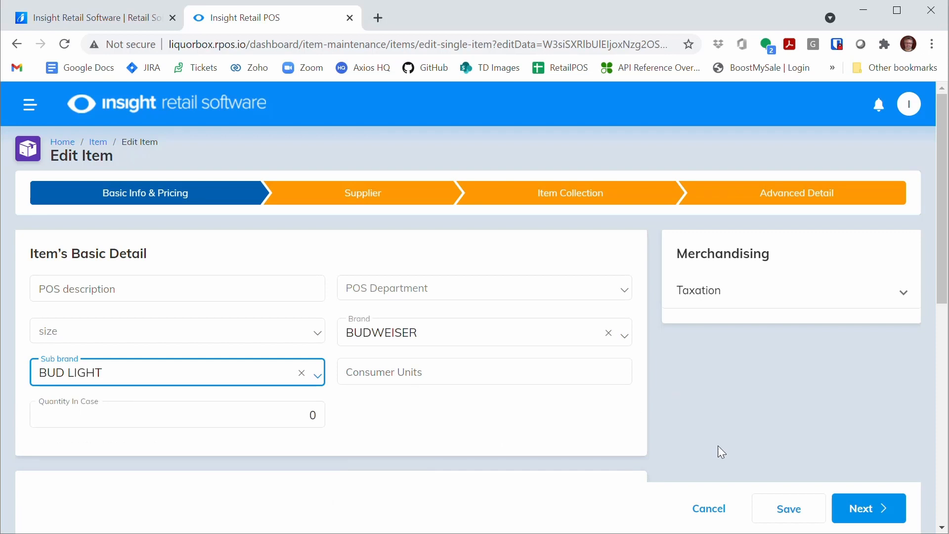
{"action": "left_click", "coordinate": [783, 507]}
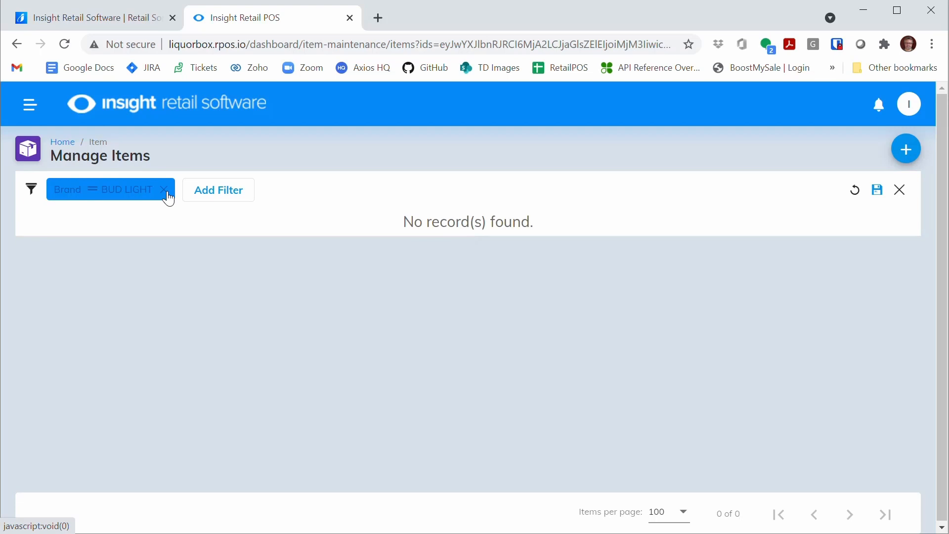
Change the brand filter value to BUDWEISER and apply it to the item list
{"action": "left_click", "coordinate": [140, 196]}
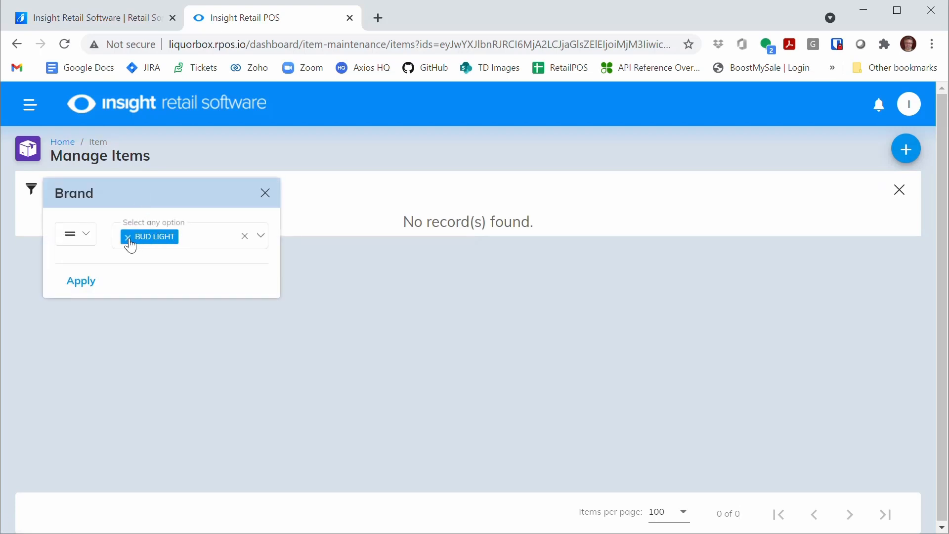
{"action": "left_click", "coordinate": [127, 238]}
{"action": "type", "text": "BUDW"}
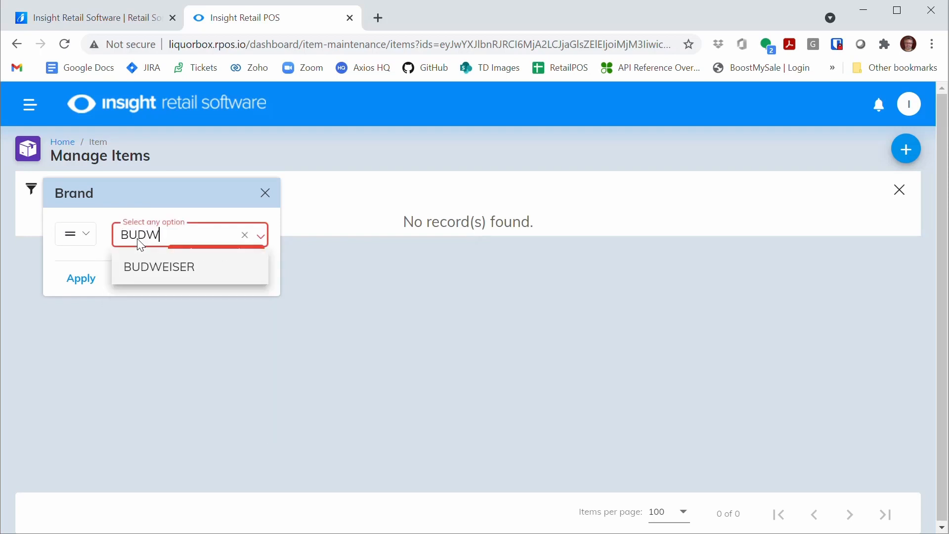
{"action": "left_click", "coordinate": [161, 271]}
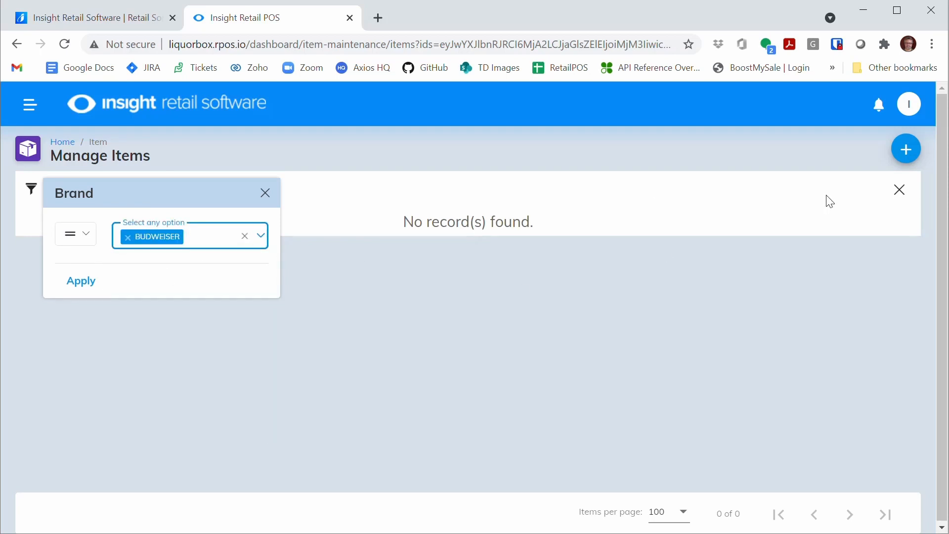
{"action": "left_click", "coordinate": [81, 281]}
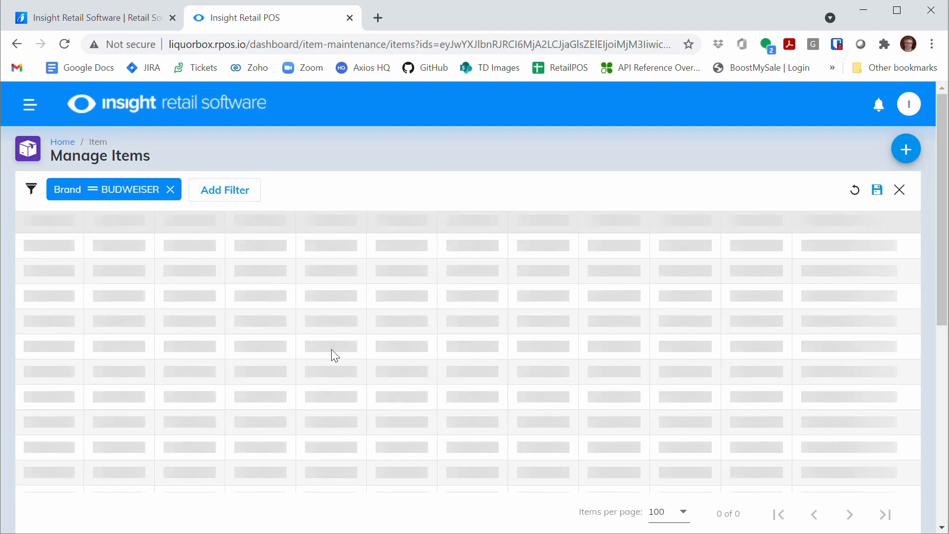